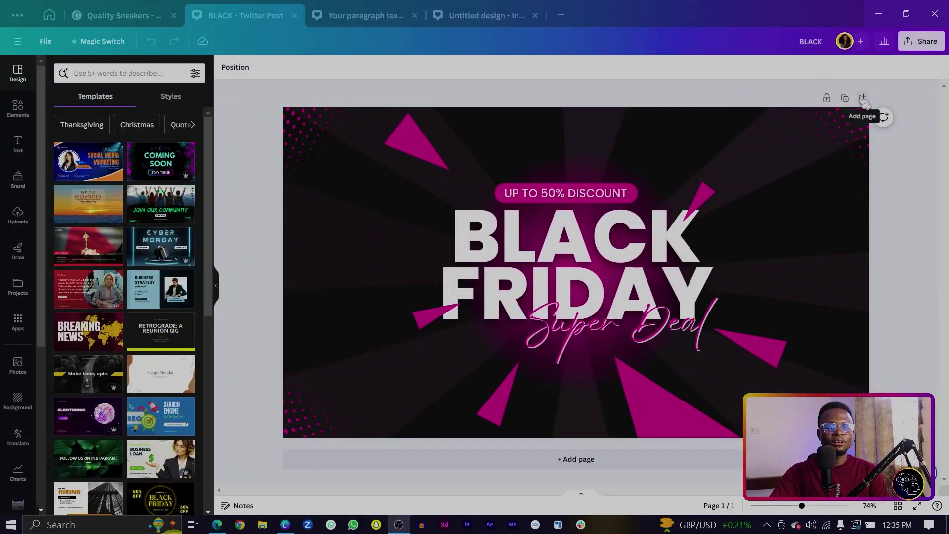
Add a blank page after the Black Friday design
left_click(864, 99)
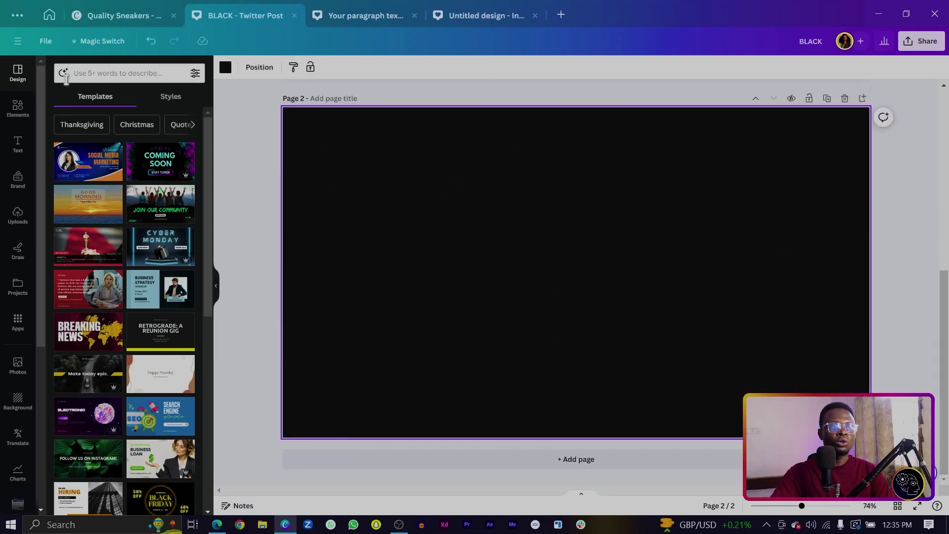
Look up the available BANNER formats in the new-design list and return to the BLACK Twitter post
left_click(50, 15)
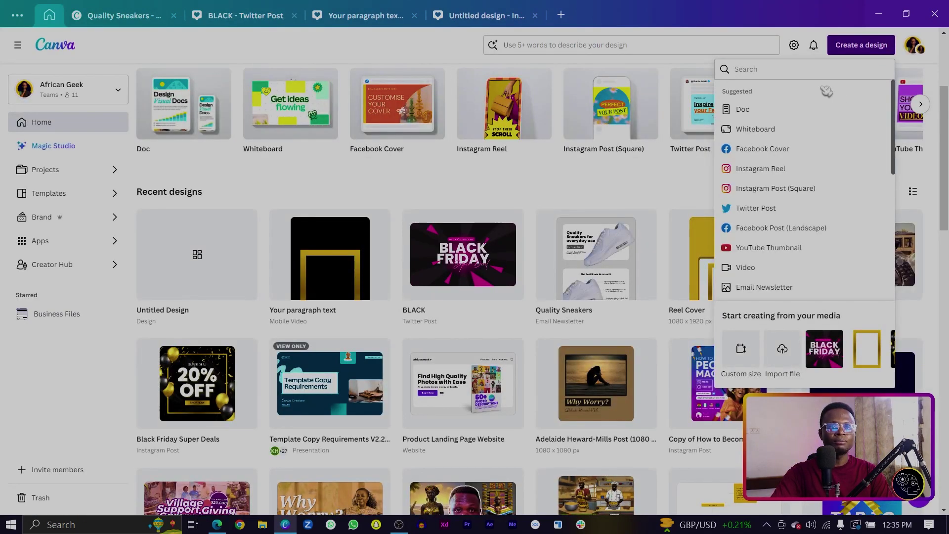
type("BANNER")
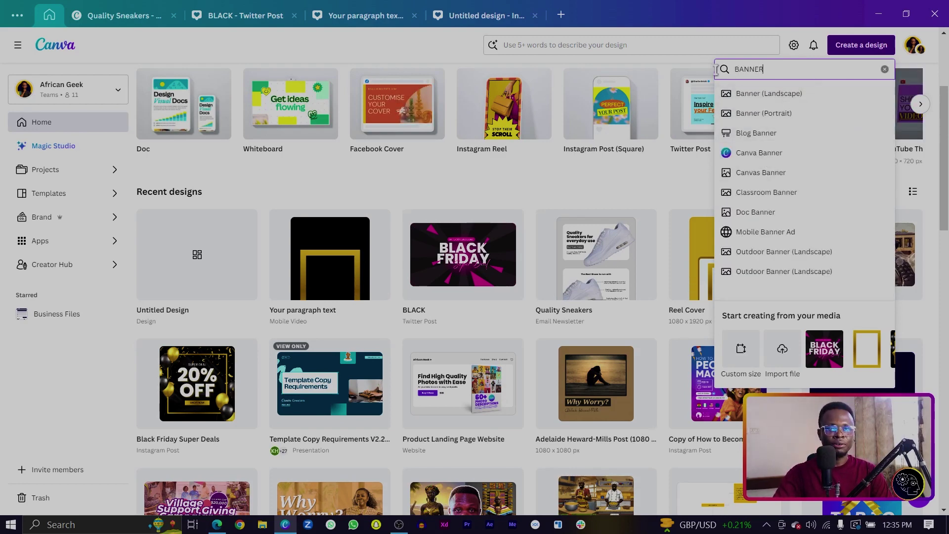
left_click(246, 15)
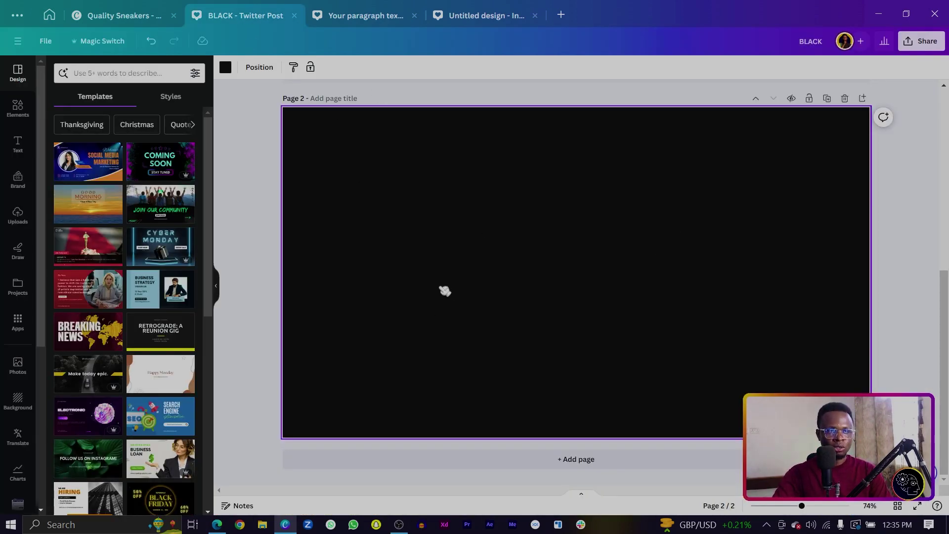
Check the hex code of page 2's background colour in the colour picker
left_click(226, 68)
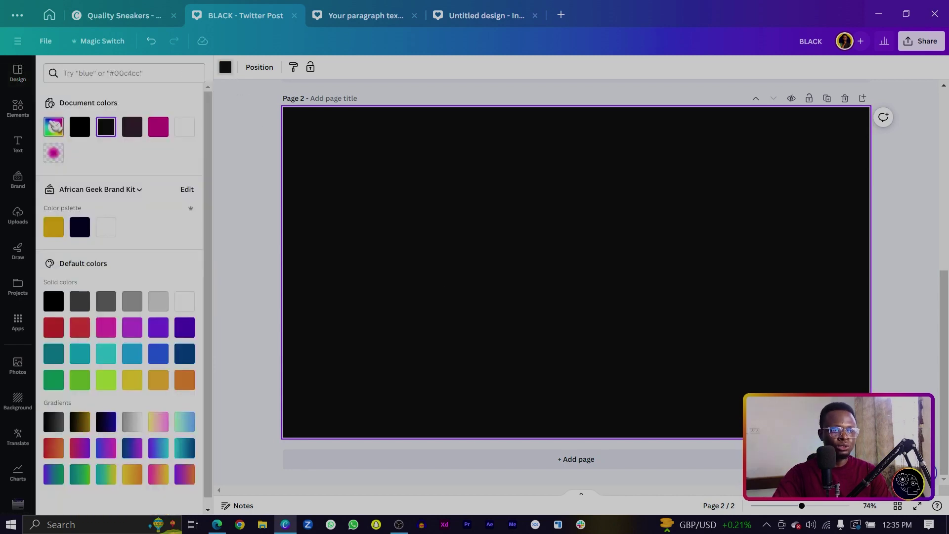
left_click(53, 126)
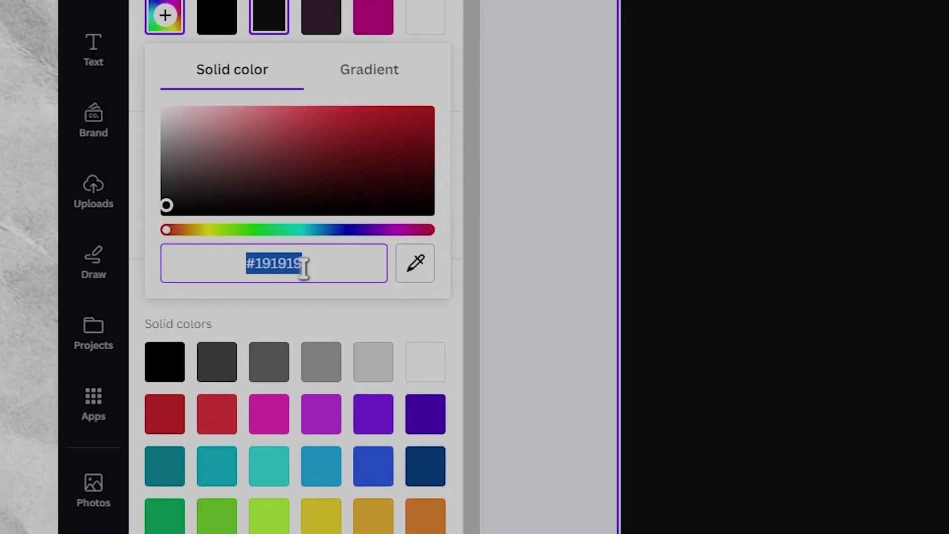
left_click(831, 323)
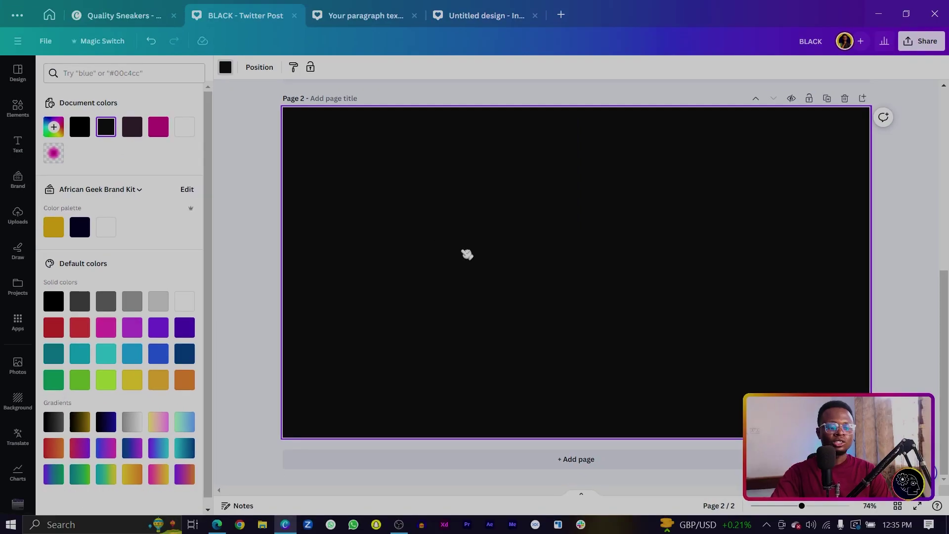
Add a triangle shape to page 2 and stretch it to about 270 wide by 661 high
left_click(18, 108)
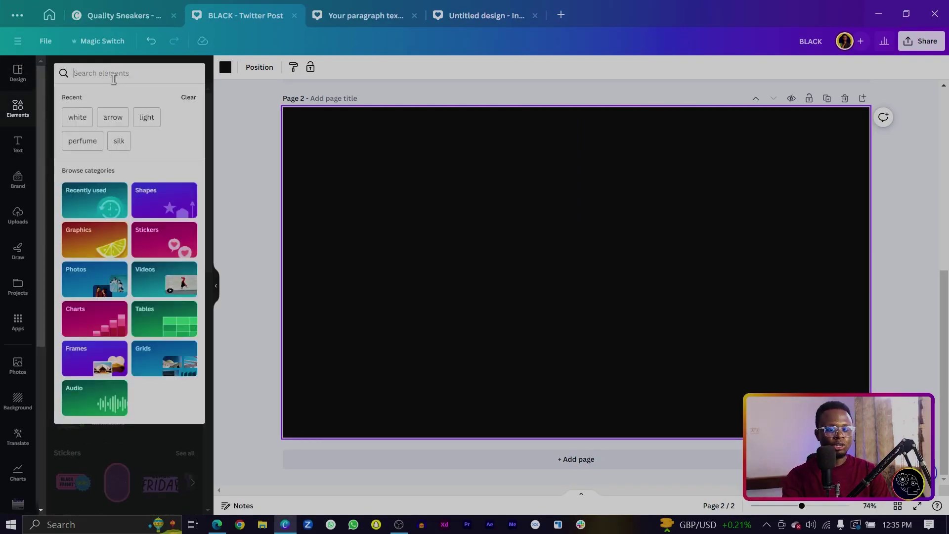
type("TRIAN")
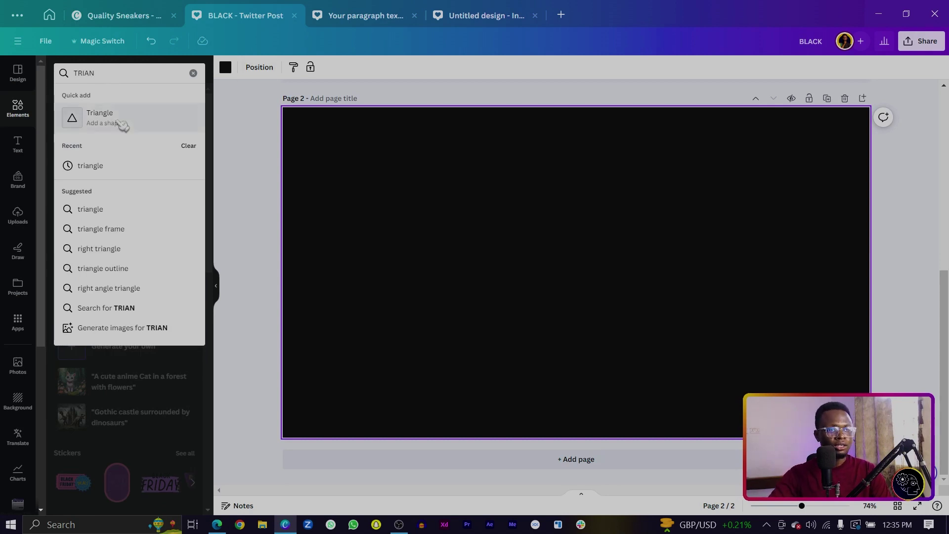
left_click(121, 123)
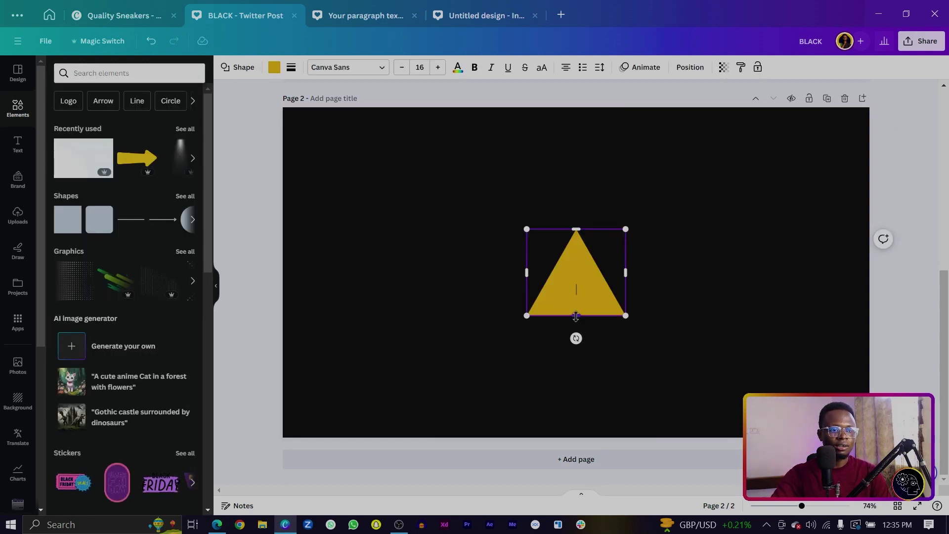
left_click_drag(576, 316, 551, 473)
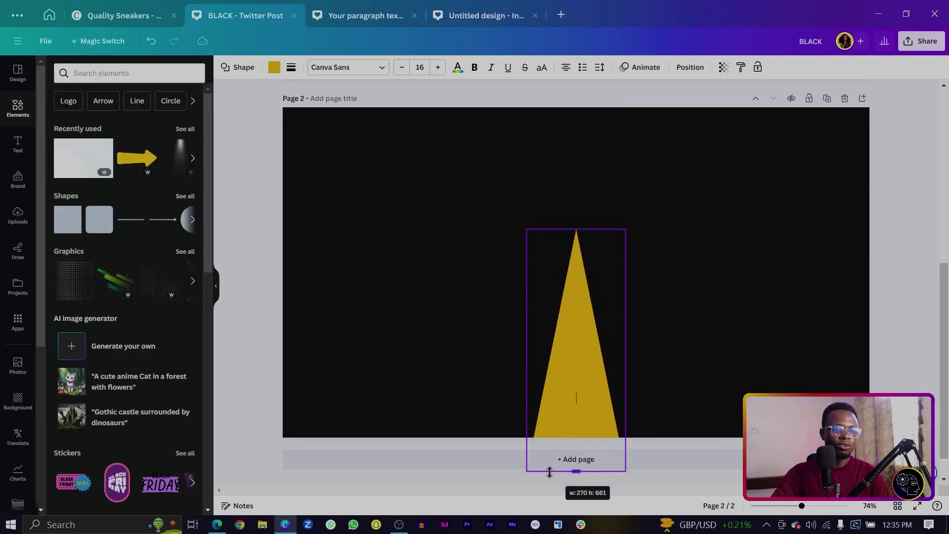
Rotate the triangle into the page's lower-left corner with its tip toward the centre and colour it #42303c
left_click_drag(547, 427, 492, 363)
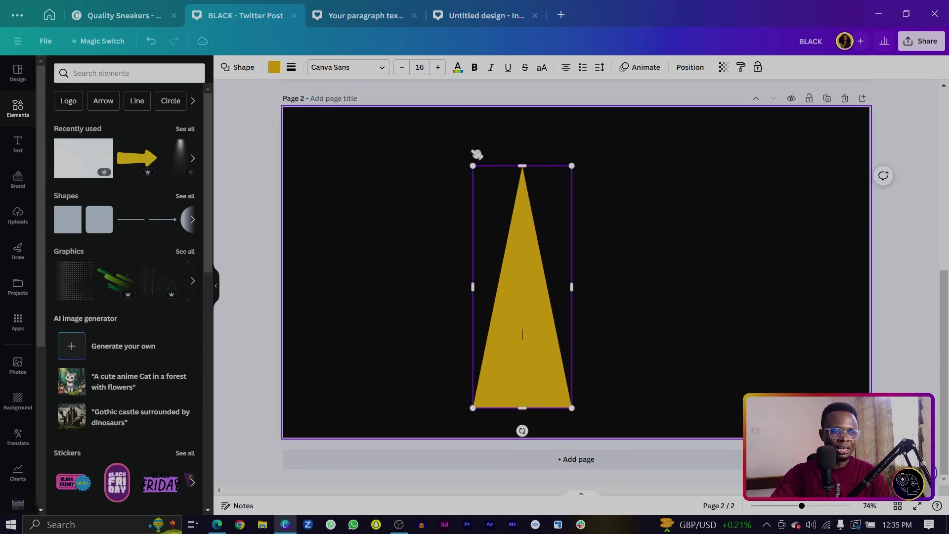
left_click_drag(523, 431, 231, 435)
left_click(276, 71)
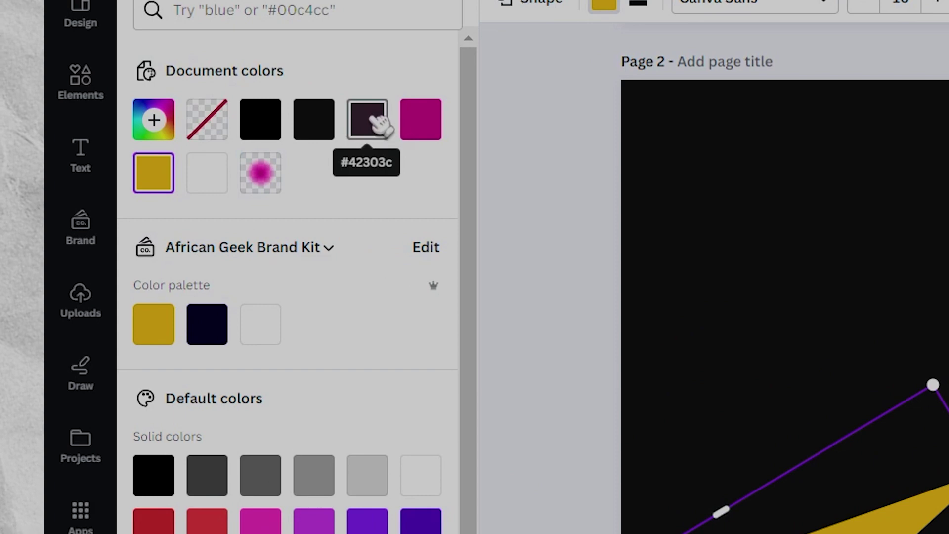
left_click(381, 126)
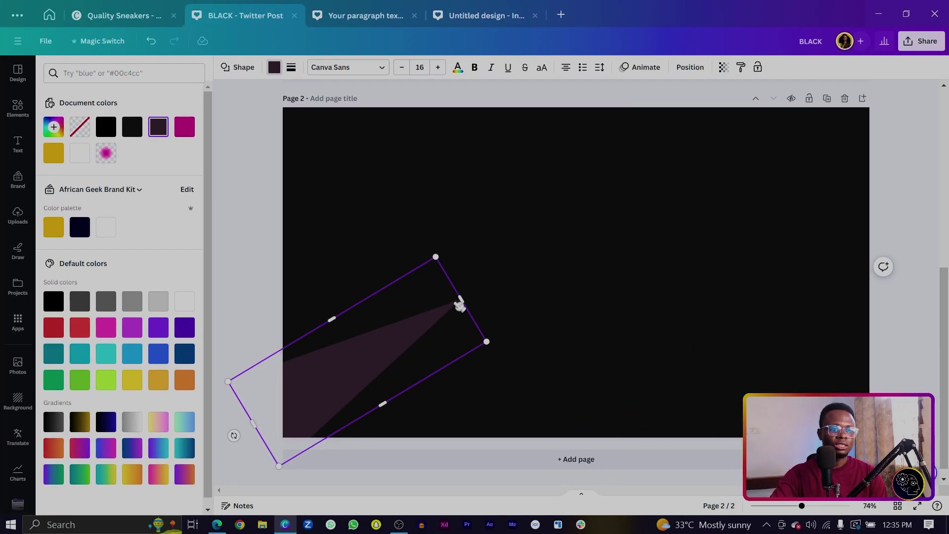
Enlarge the dark triangle and adjust its position and tilt so its tip reaches near the page centre
left_click_drag(462, 303, 549, 269)
left_click_drag(476, 283, 477, 303)
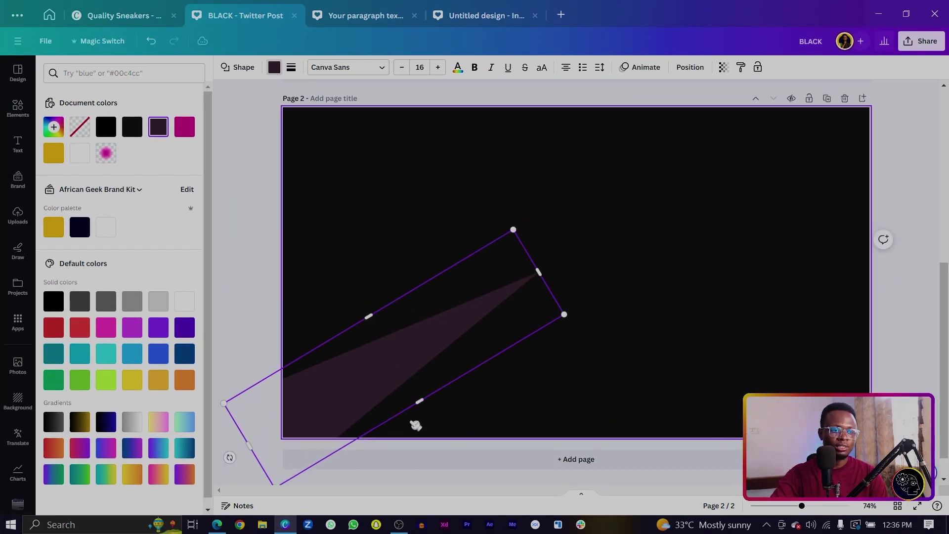
left_click_drag(230, 458, 221, 440)
key("ctrl+z")
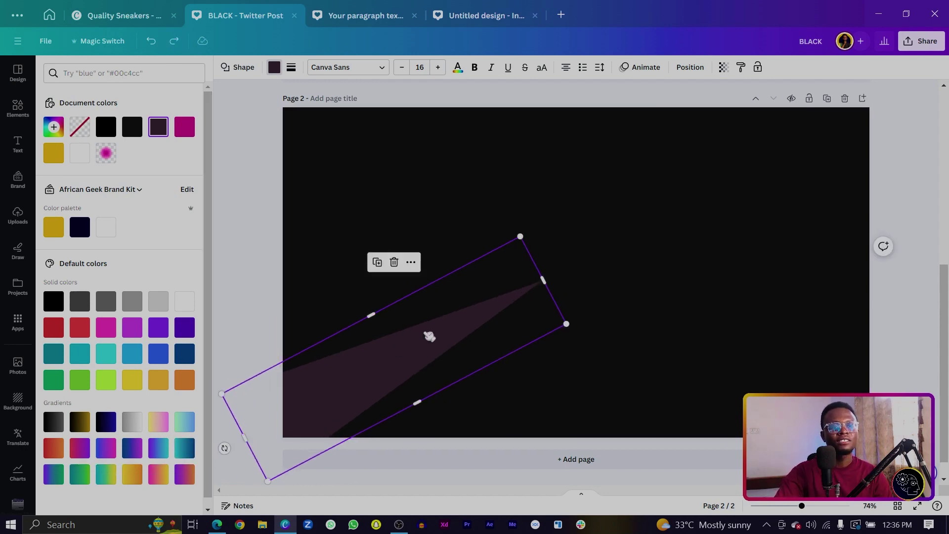
Add a circle in the centre of the page, fill it with #ff0099 and enlarge it
left_click(667, 312)
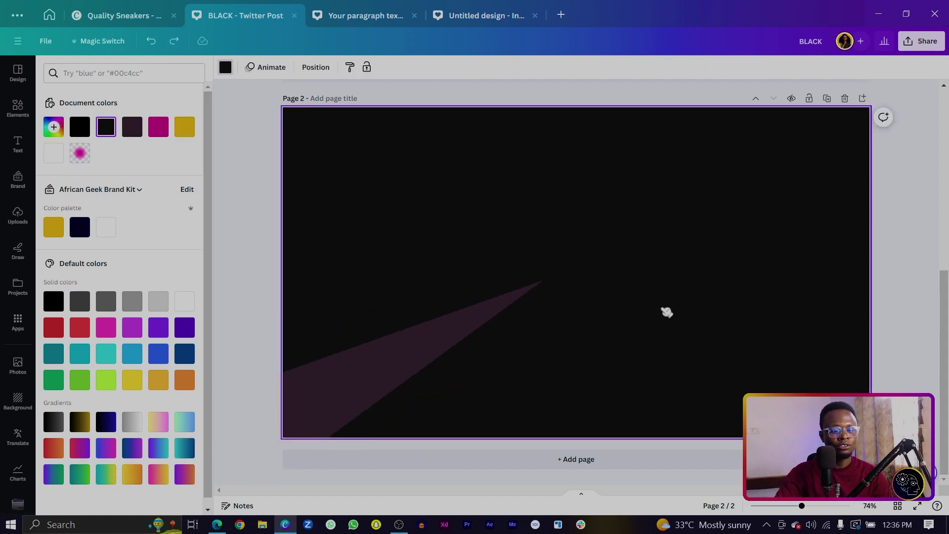
key("c")
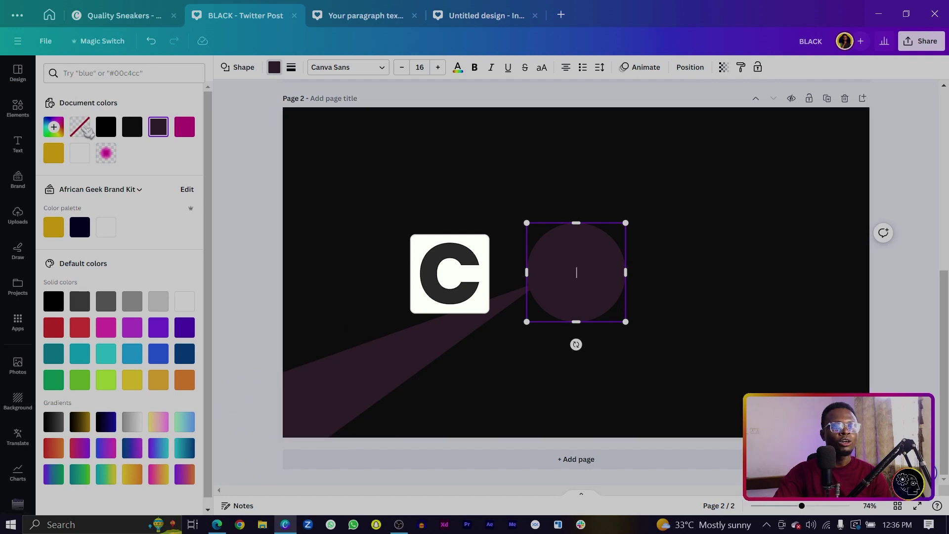
left_click(185, 131)
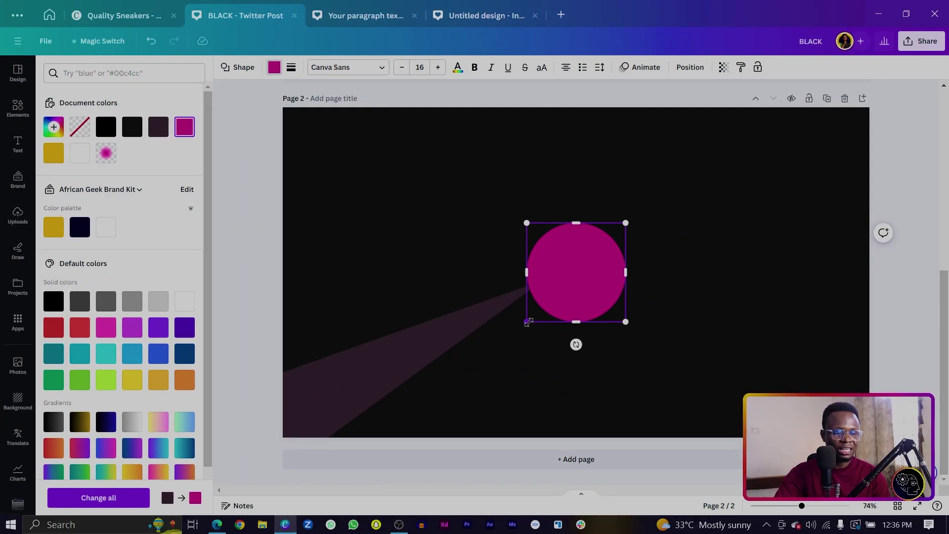
left_click_drag(528, 322, 494, 350)
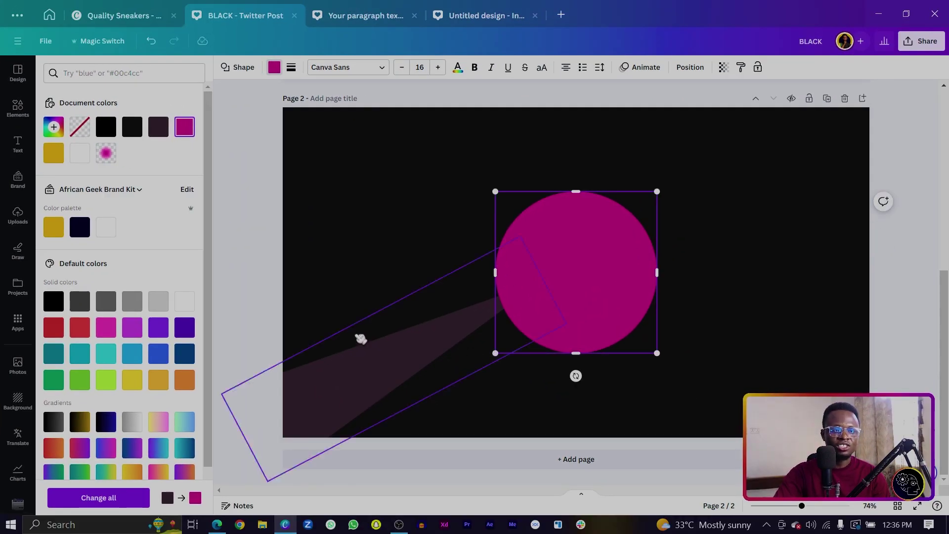
left_click(388, 370)
Turn the circle into a larger glow with a radial gradient from #FF0099 to two #CF67FF stops at 0% opacity
left_click(593, 322)
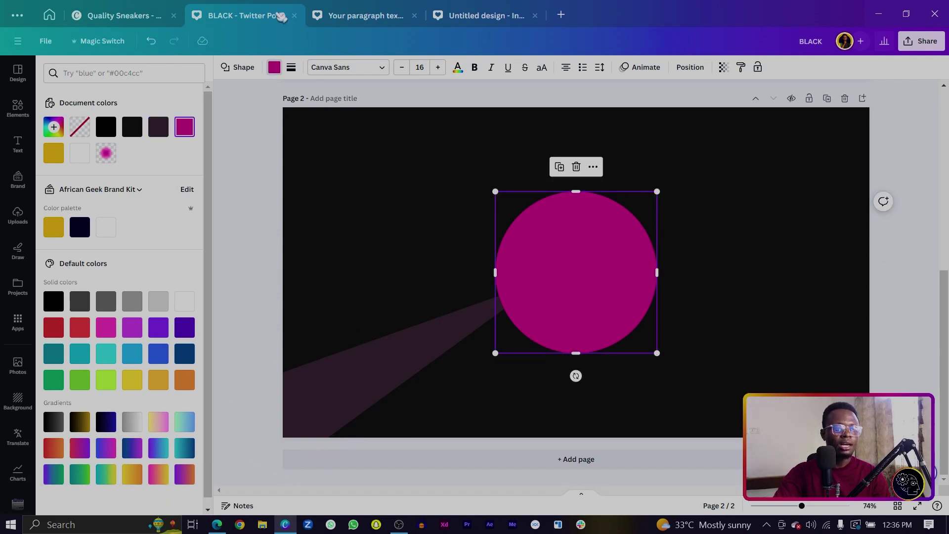
left_click(190, 131)
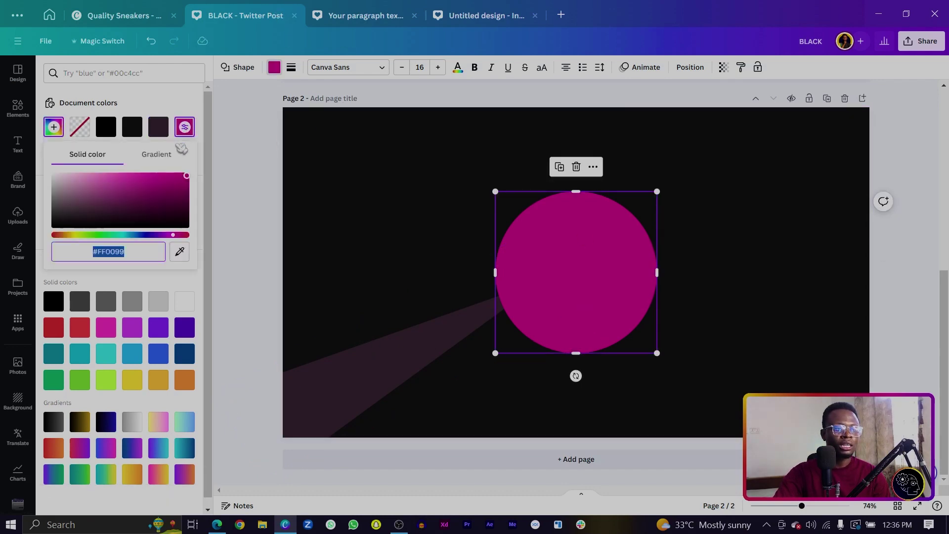
left_click(157, 158)
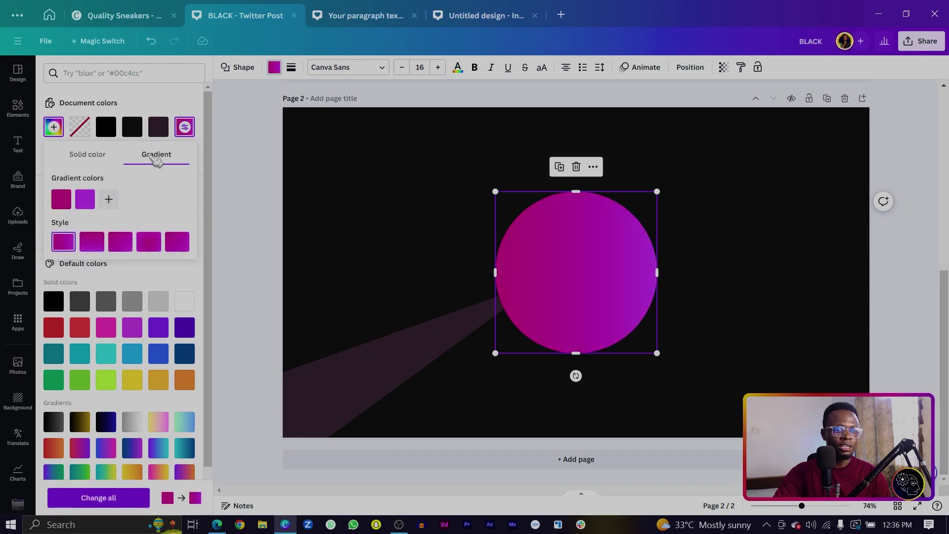
left_click(151, 243)
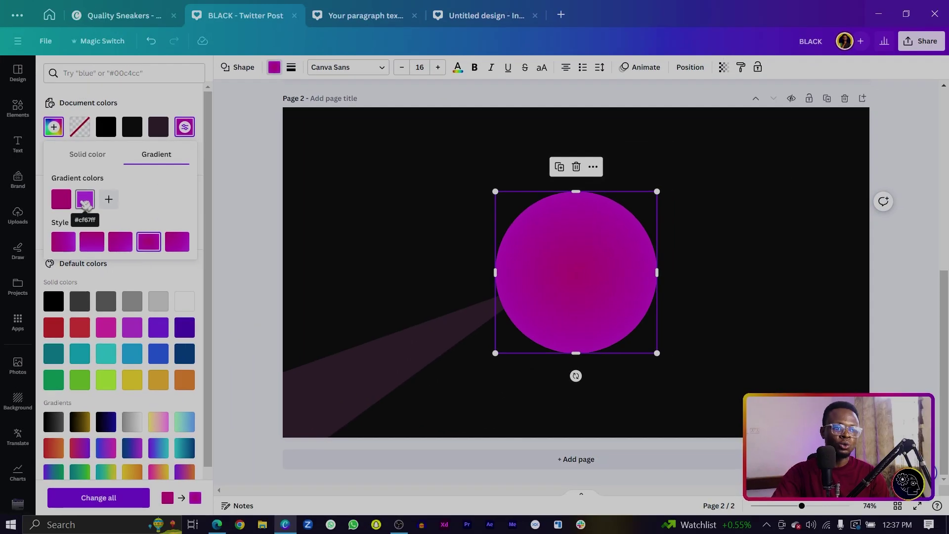
left_click(192, 148)
left_click_drag(177, 296, 56, 296)
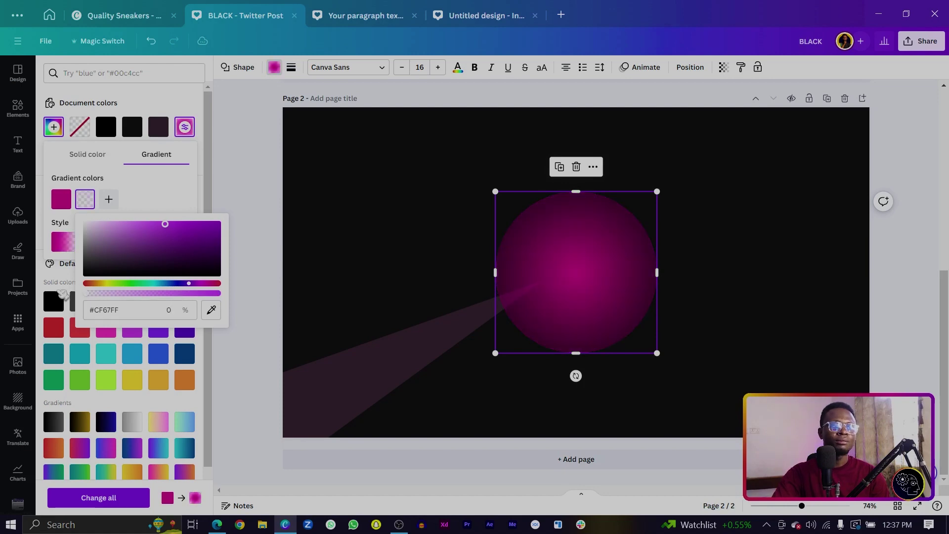
left_click(107, 199)
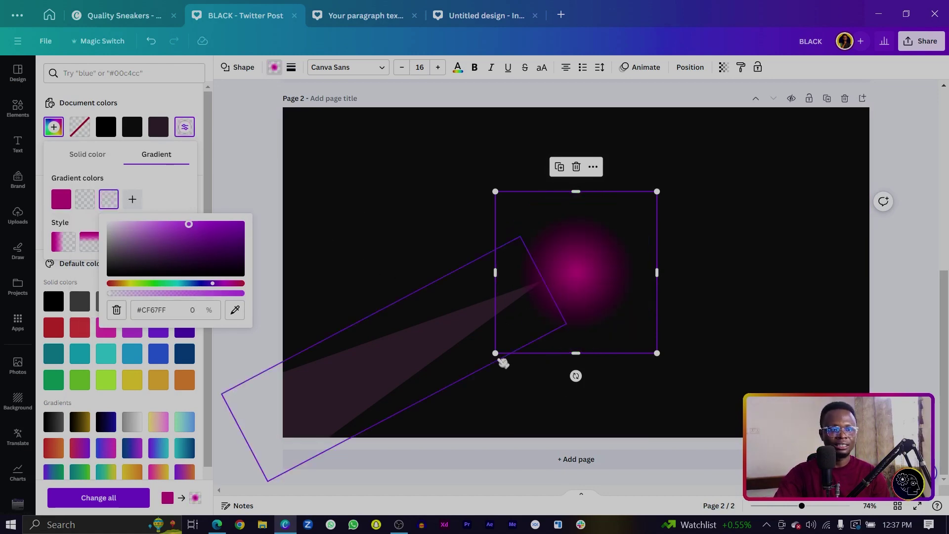
left_click_drag(495, 355, 450, 399)
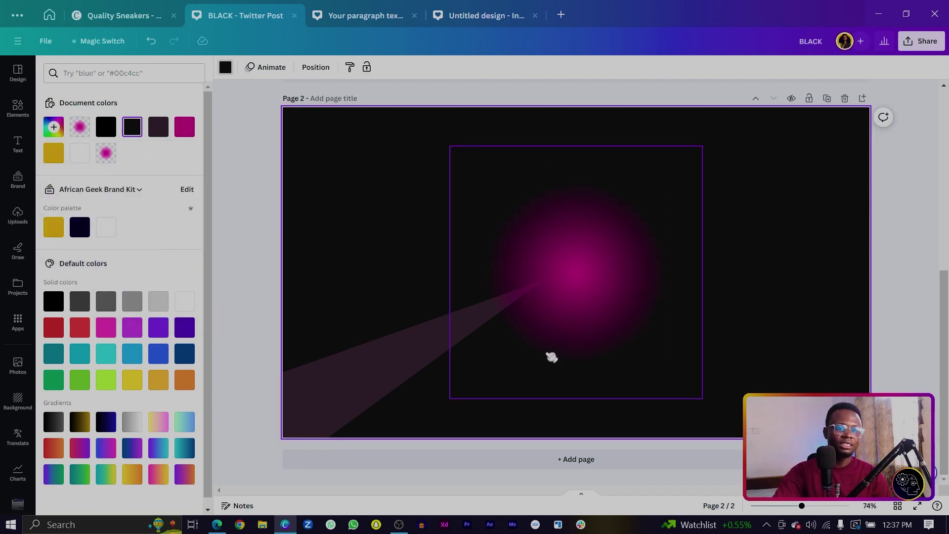
Duplicate the triangle ray, aim the copy at the upper-left side and shift both rays so their tips reach into the glow
left_click(370, 327)
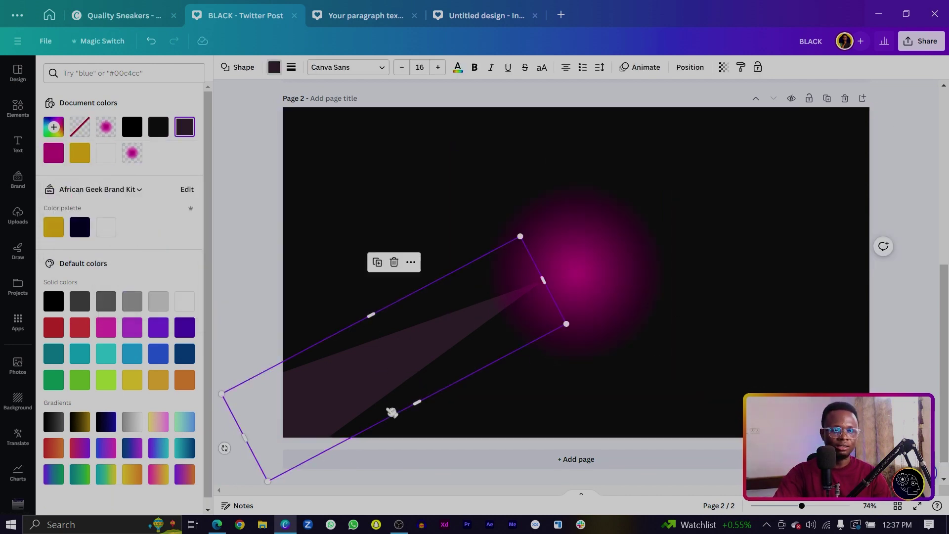
key("ctrl+d")
left_click_drag(390, 409, 337, 241)
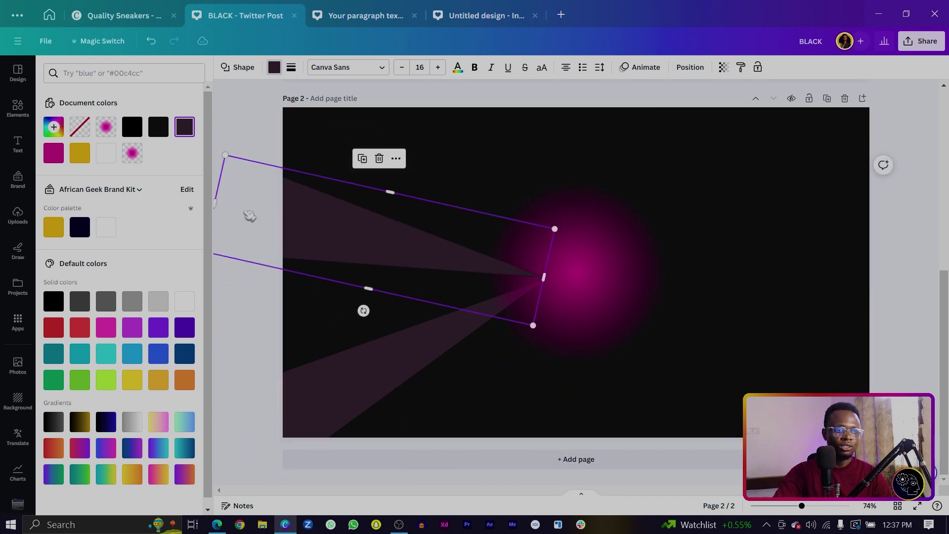
left_click_drag(224, 154, 237, 112)
left_click_drag(281, 188, 312, 212)
left_click_drag(374, 406, 370, 381)
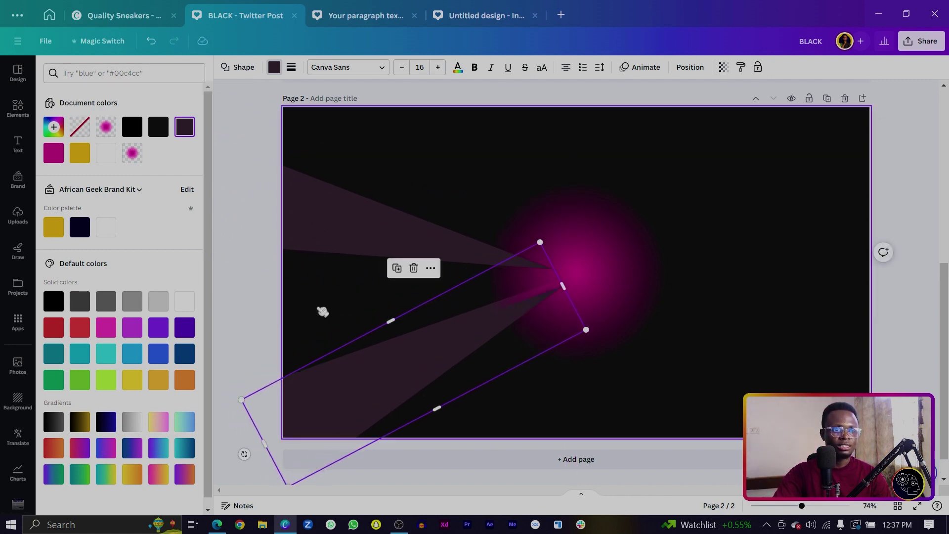
Complete the sunburst by duplicating the dark ray and rotating the copies around the glow on all sides of the page
left_click_drag(239, 448, 323, 509)
left_click_drag(473, 423, 570, 450)
key("ctrl+d")
left_click_drag(836, 407, 835, 373)
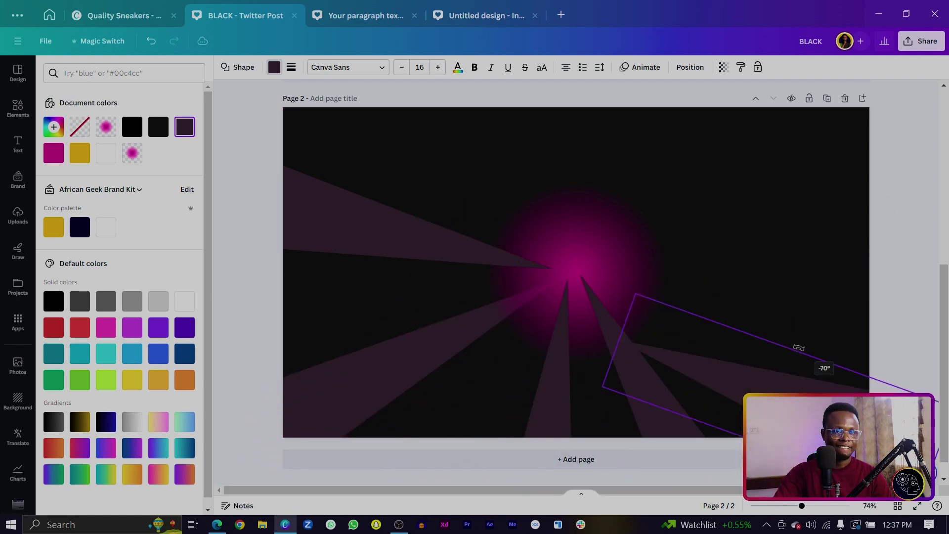
key("ctrl+d")
left_click_drag(628, 284, 605, 262)
left_click_drag(717, 143, 316, 303)
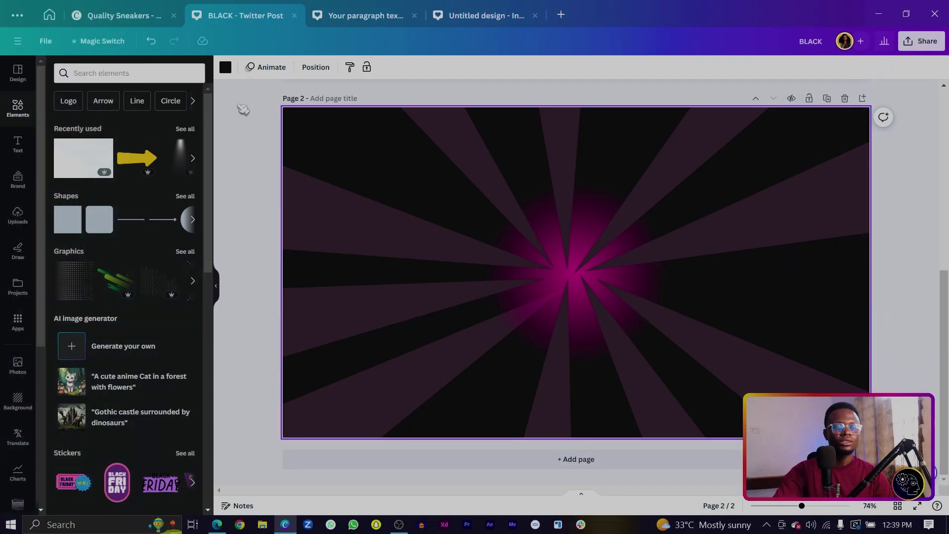
left_click_drag(238, 105, 874, 221)
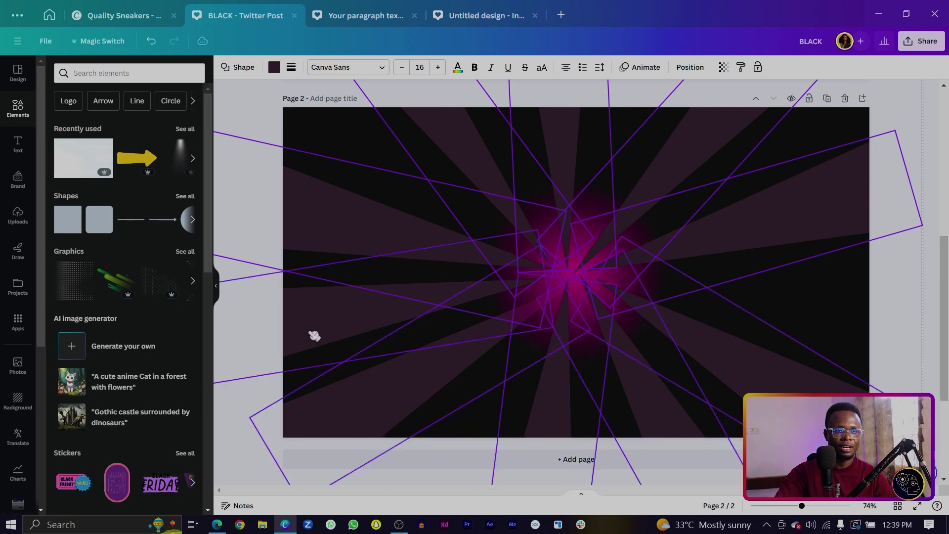
Send all the selected rays to the back so they sit behind the pink glow
right_click(312, 335)
mouse_move(396, 367)
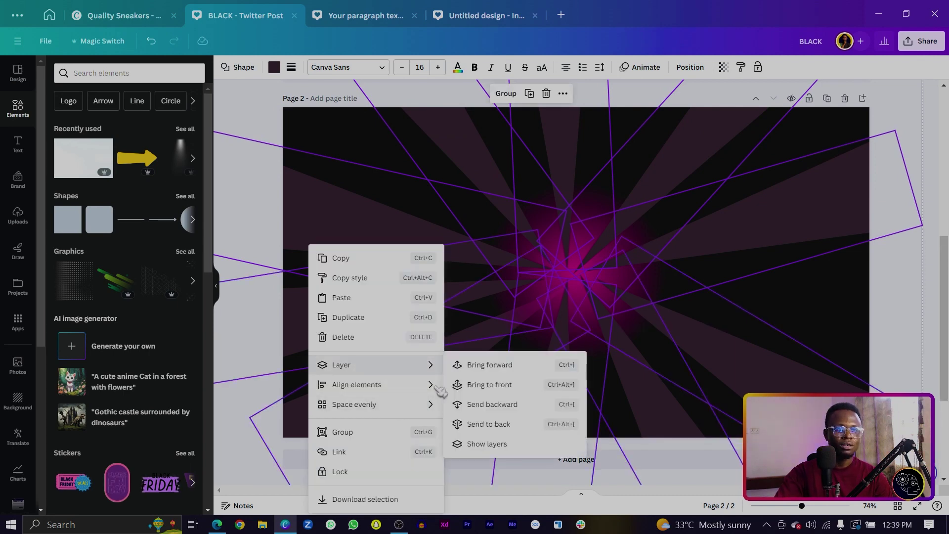
left_click(490, 424)
left_click(925, 350)
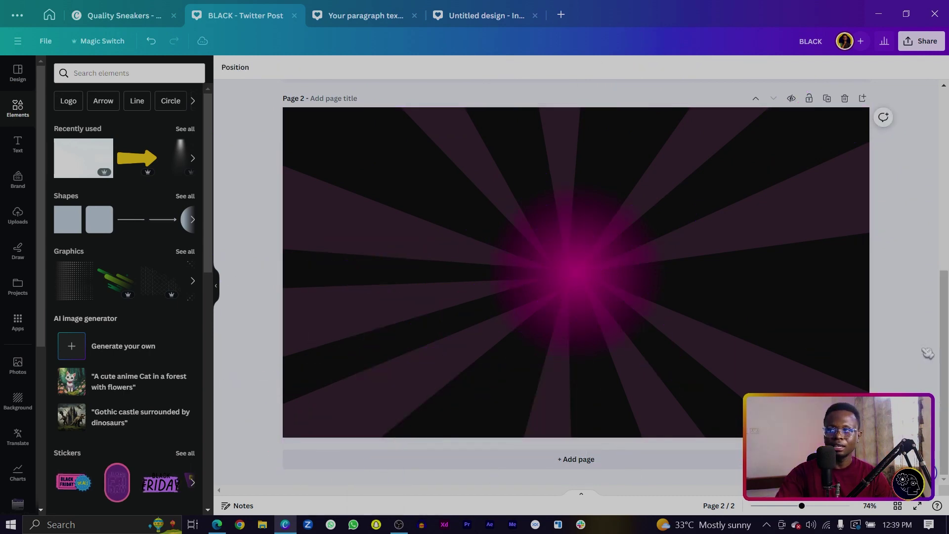
Fine-tune the position and rotation of the lower-right ray so its tip lines up with the glow's centre
mouse_move(805, 382)
left_mouse_down()
mouse_move(825, 366)
mouse_move(811, 376)
left_mouse_up()
left_click_drag(906, 454, 912, 442)
left_click_drag(813, 389, 809, 383)
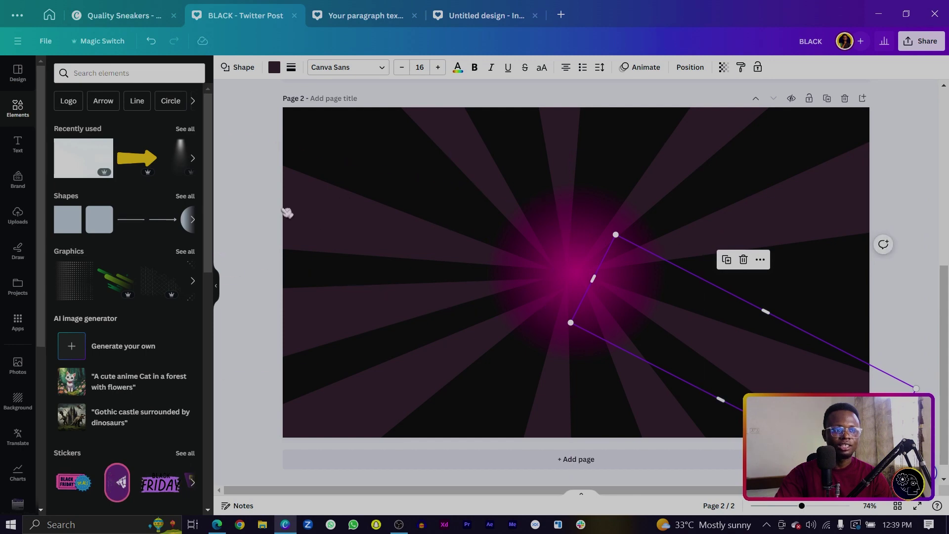
Shift the upper-left ray slightly inward, and add the text "BLACK" over the glow, enlarged to font size 159
mouse_move(287, 207)
left_mouse_down()
mouse_move(307, 212)
mouse_move(304, 201)
left_mouse_up()
left_click(271, 113)
key("t")
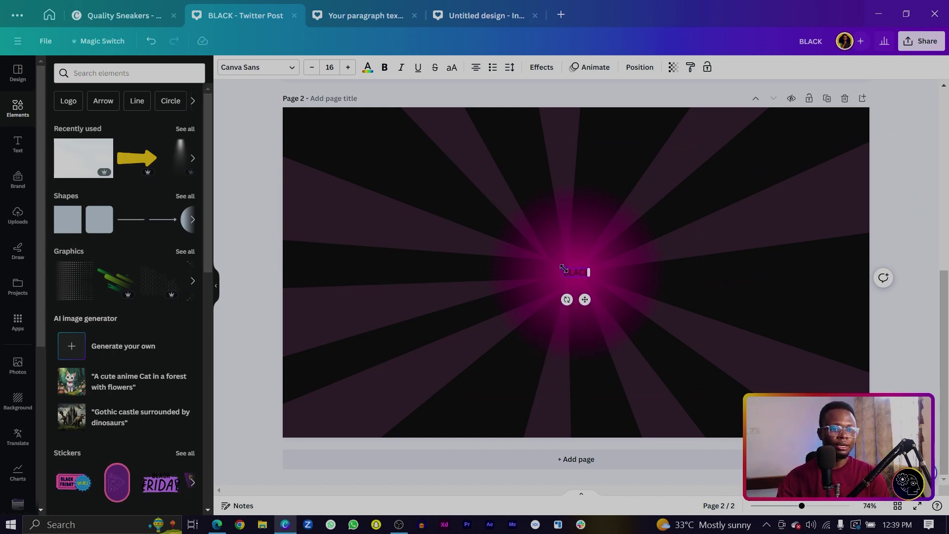
left_click_drag(562, 268, 445, 225)
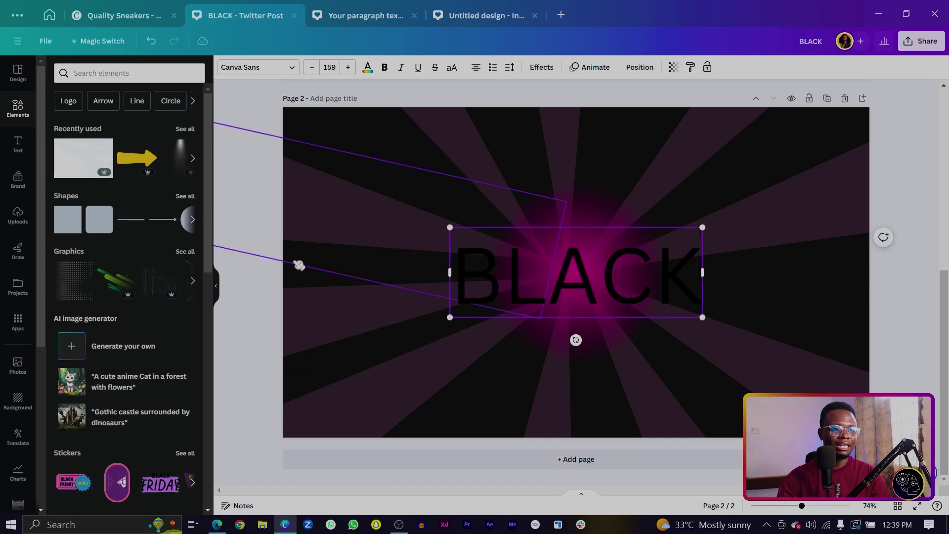
Duplicate the BLACK text, place the copy closely below the original and change its wording to "FRIDAY"
left_click_drag(572, 277, 572, 277)
key("ctrl+f")
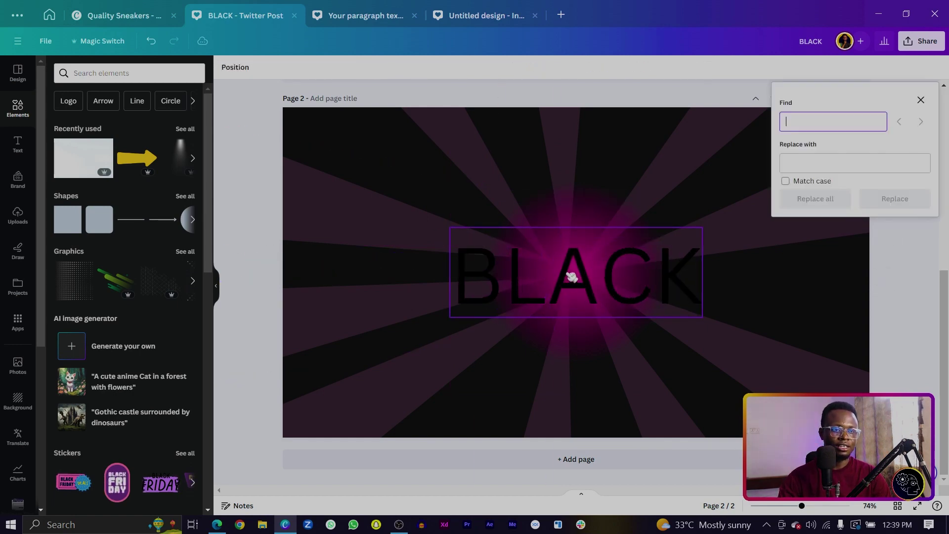
left_click(921, 100)
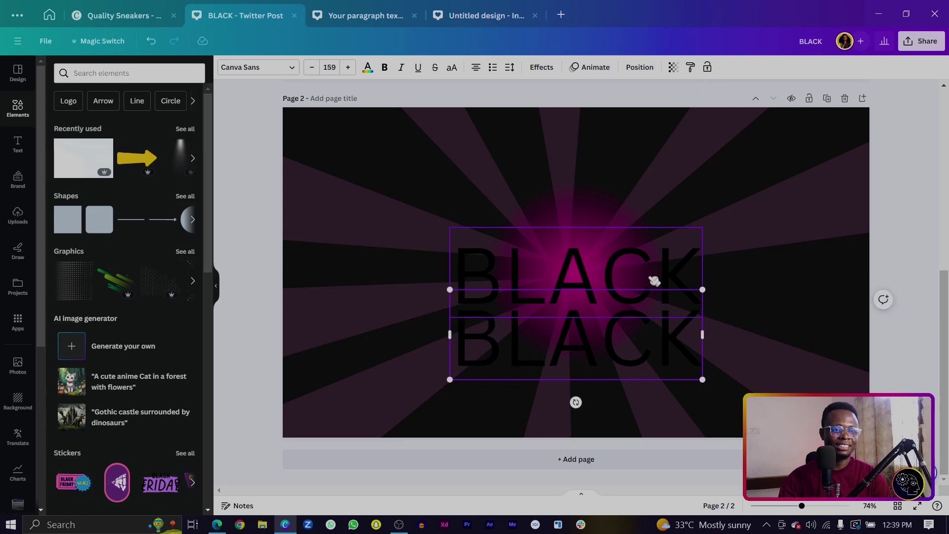
left_click(655, 275, "shift")
left_click_drag(632, 344, 636, 314)
left_click(659, 311)
double_click(657, 310)
type("FRI")
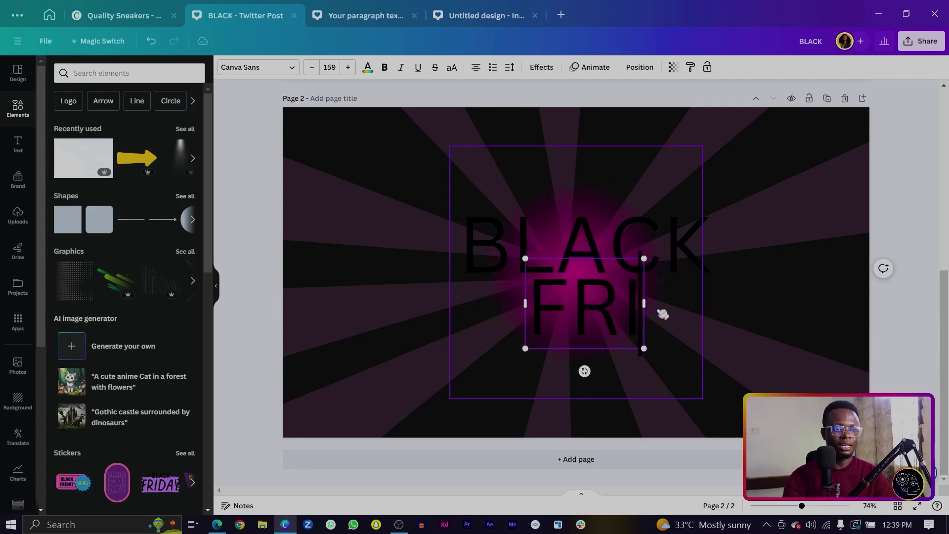
type("DAY")
Set both words BLACK and FRIDAY to Poppins ExtraBold and colour them white (#ffffff)
left_click_drag(653, 413, 470, 176)
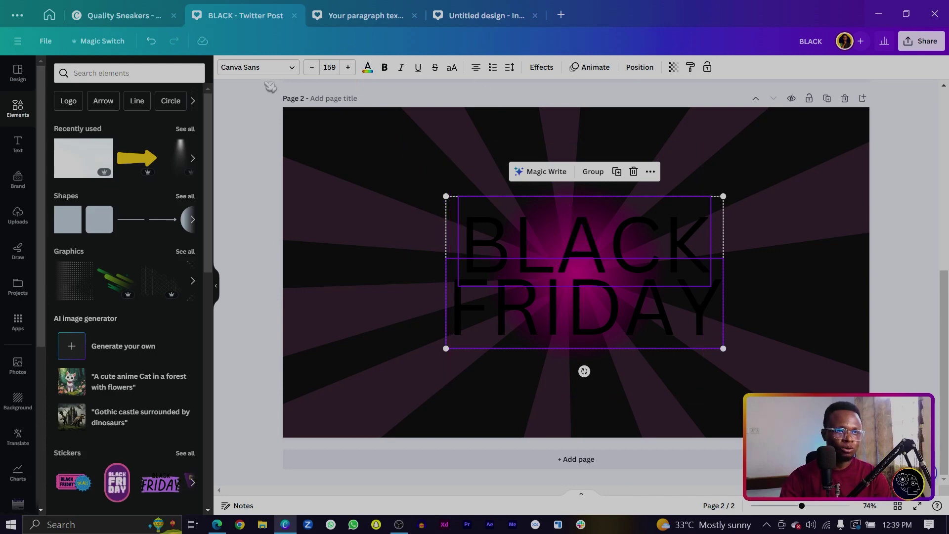
left_click(250, 67)
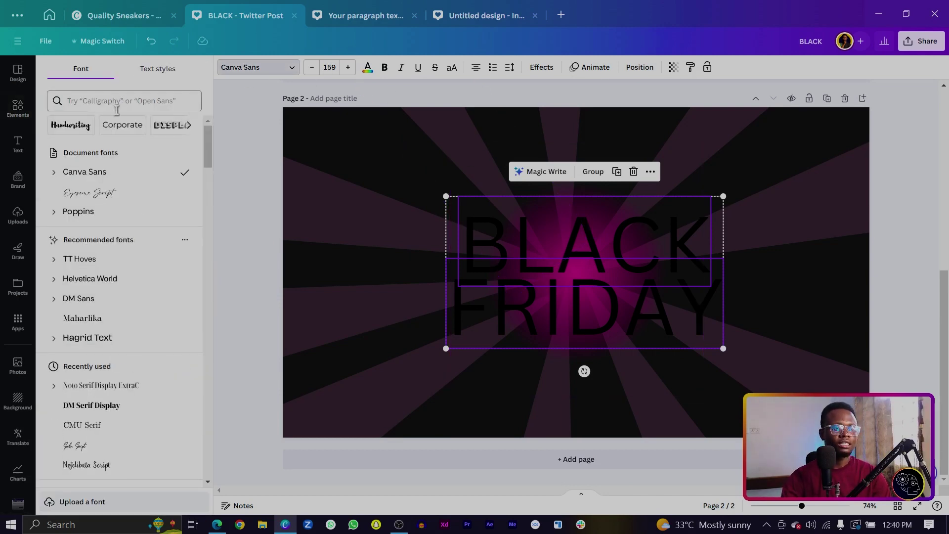
left_click(66, 212)
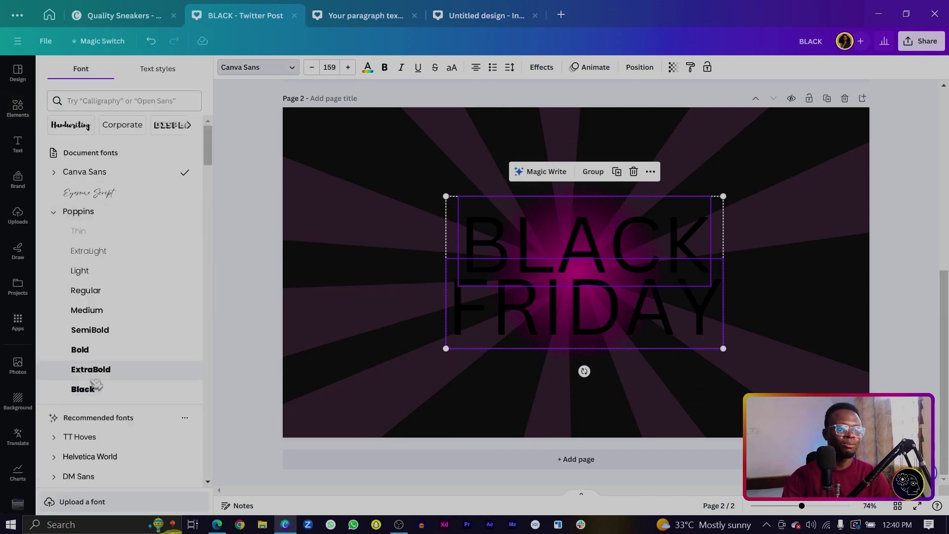
left_click(92, 374)
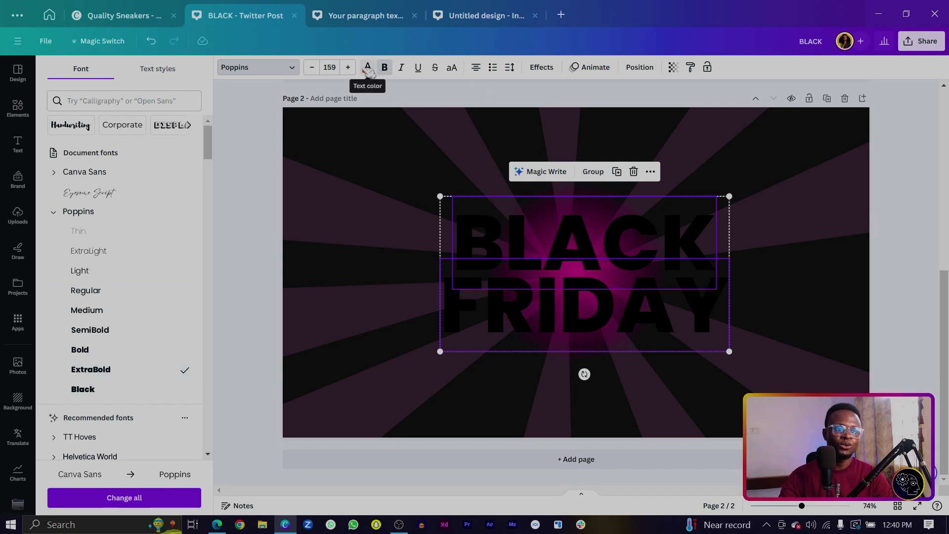
left_click(368, 68)
left_click(185, 127)
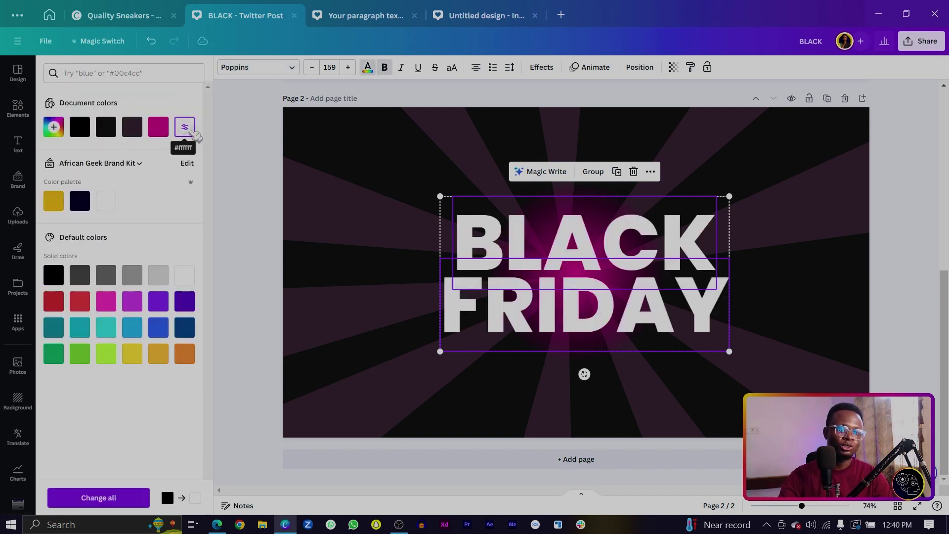
Give both heading words a magenta Shadow effect with direction 15 and blur 42, and scale them up together to font size 187
left_click(641, 68)
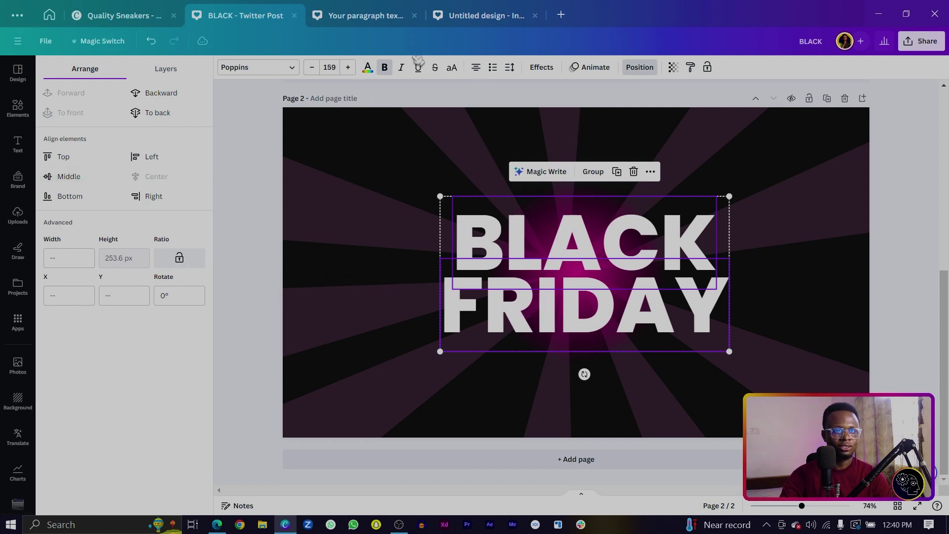
left_click(543, 68)
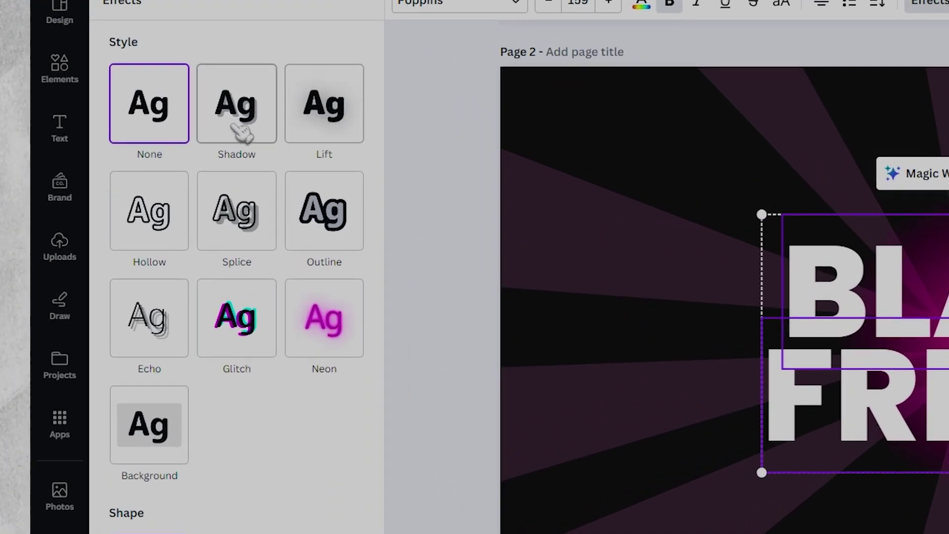
left_click(127, 141)
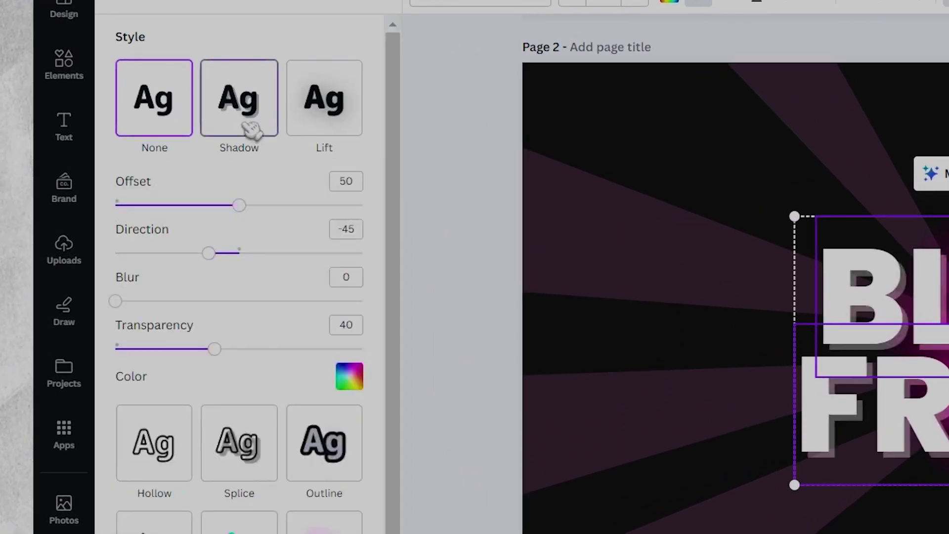
left_click(349, 376)
left_click(298, 469)
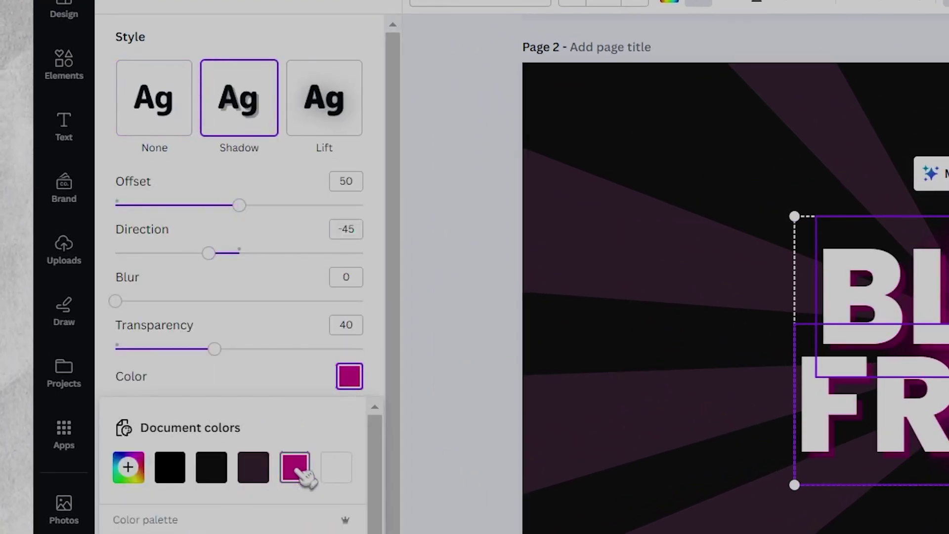
left_click_drag(123, 303, 231, 325)
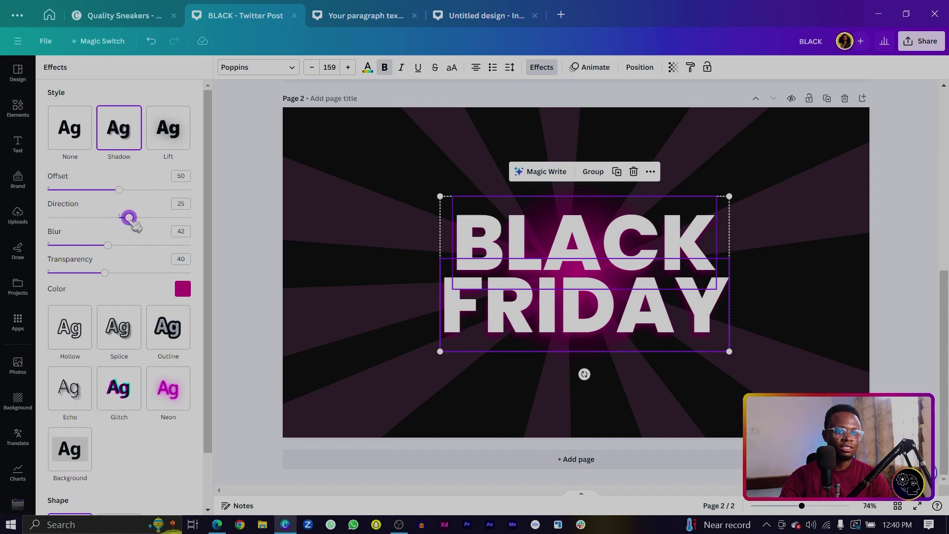
left_click(239, 240)
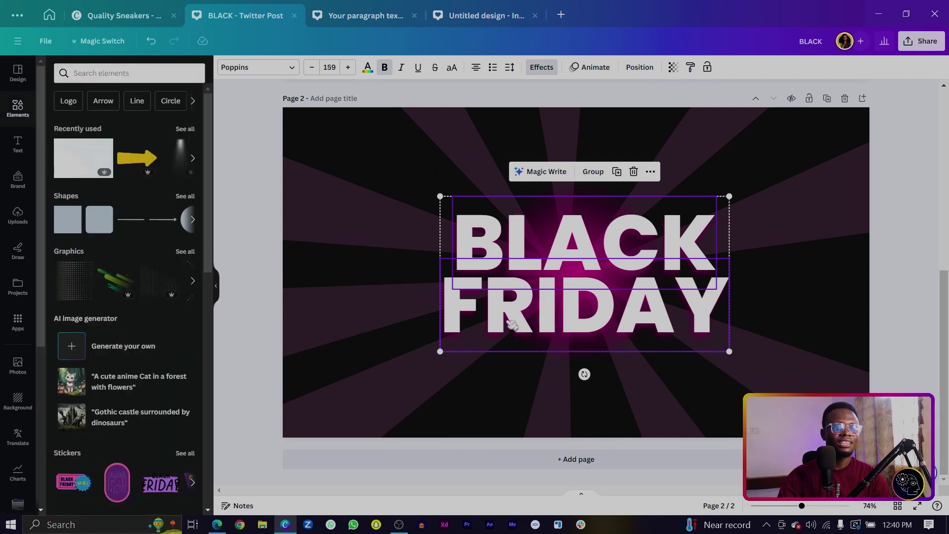
left_click_drag(440, 351, 414, 356)
left_click(244, 296)
Duplicate the FRIDAY text, place the copy below it and set the copy's font to Eyesome Script
left_click(501, 339)
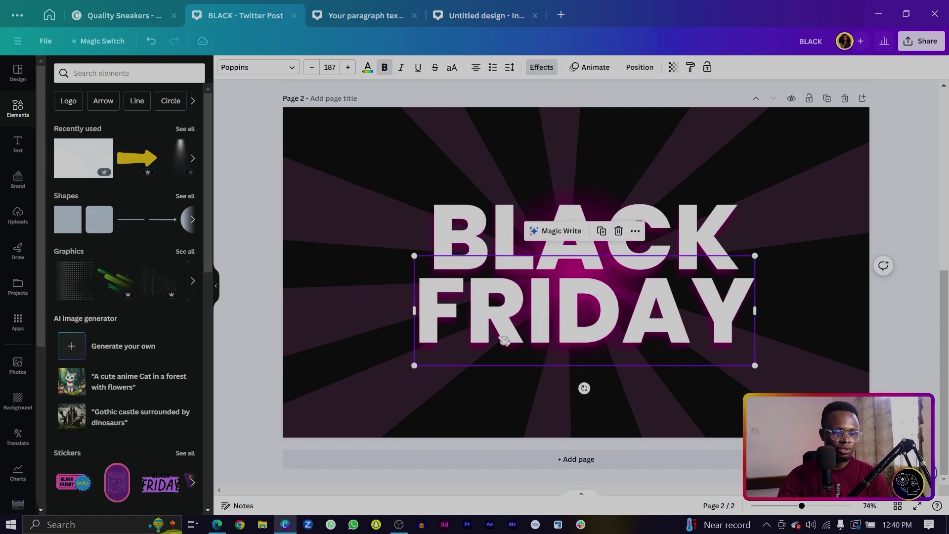
key("ctrl+d")
left_click_drag(500, 339, 497, 382)
double_click(497, 382)
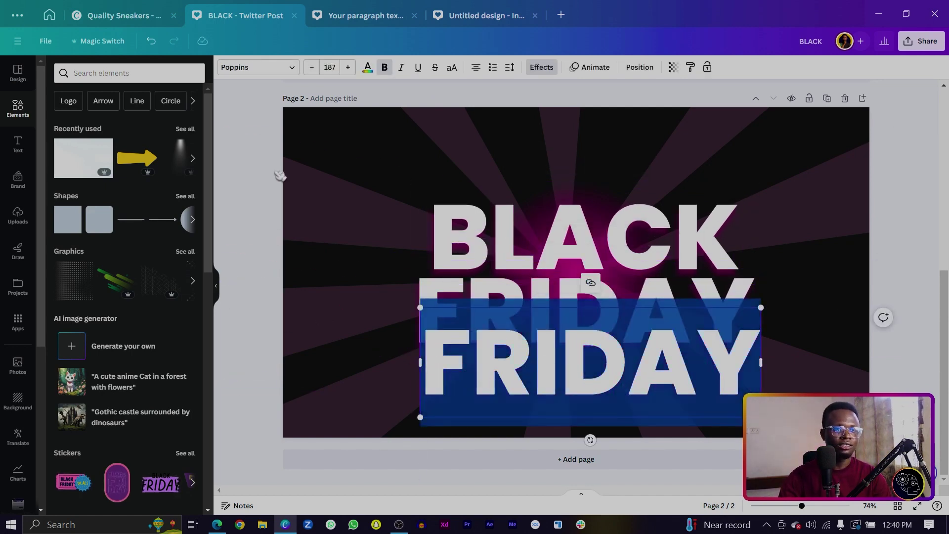
left_click(262, 67)
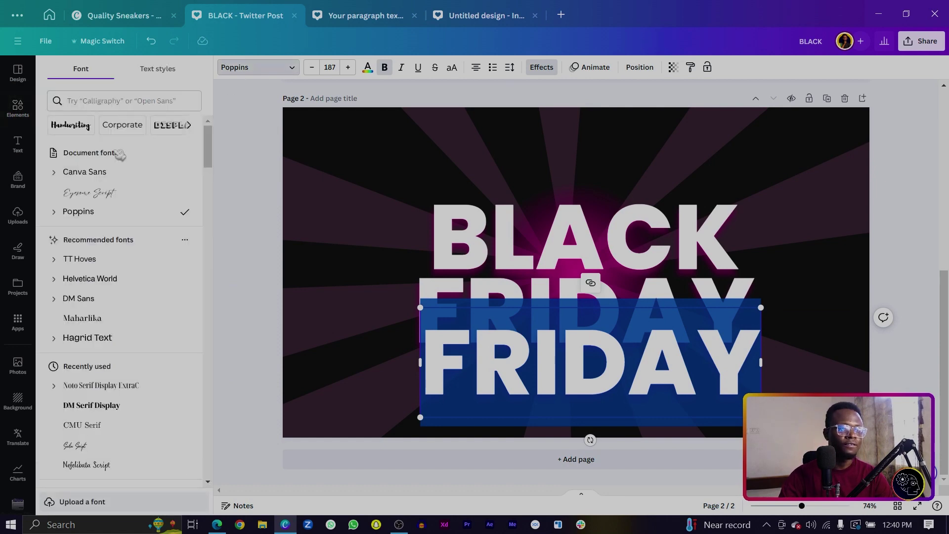
left_click(94, 194)
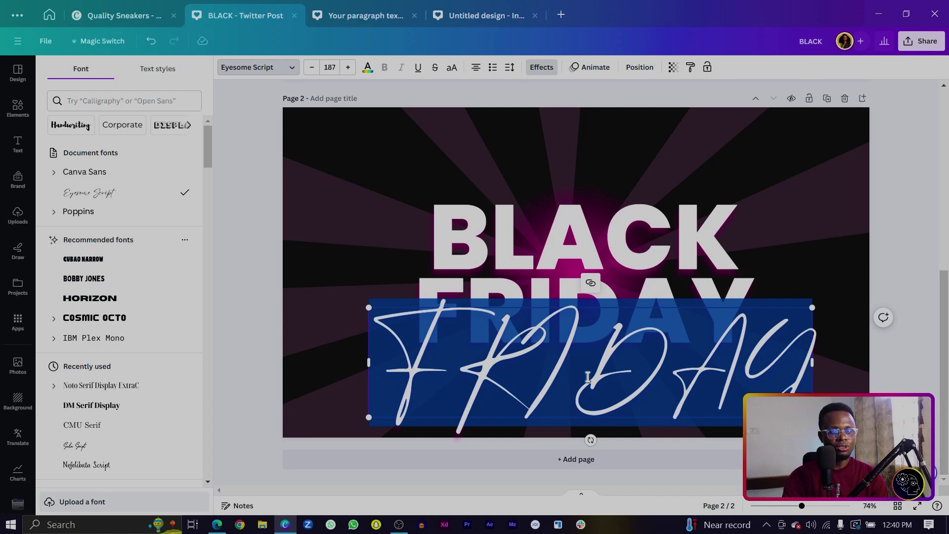
Replace the script copy's wording with "Amazing Deals Available"
type("Amazing")
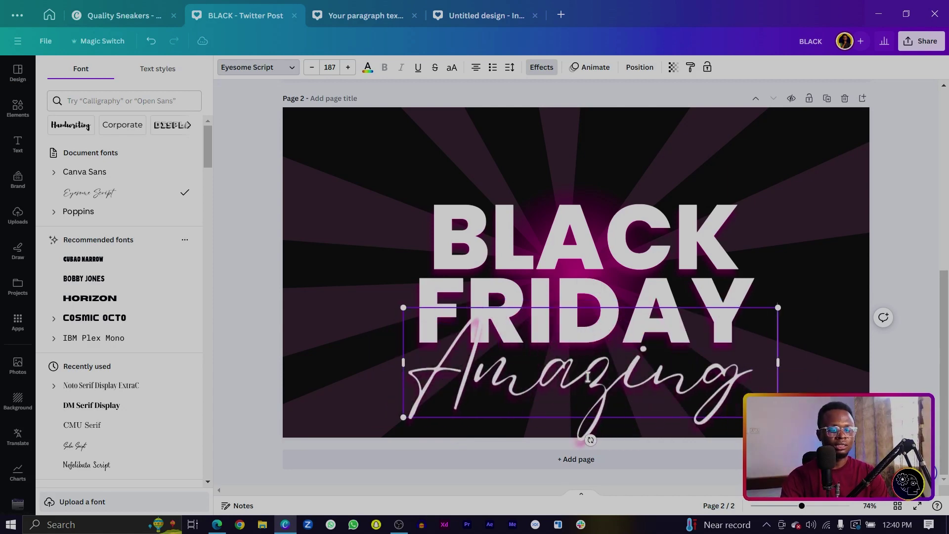
key("Return")
type("Deals Ava")
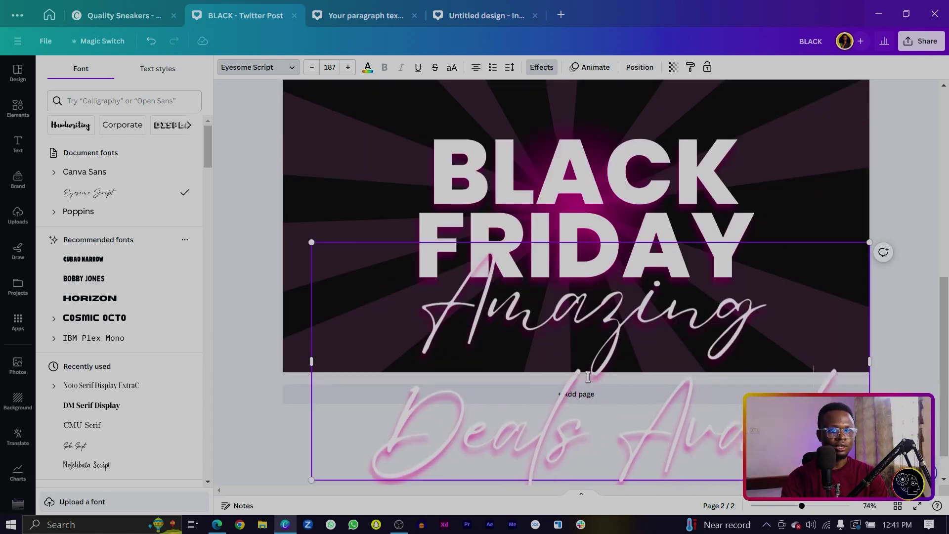
type("ilable")
Widen the tagline box to fit one line, shrink it to size 61.8 and place it across the lower edge of FRIDAY
left_click_drag(310, 312, 223, 404)
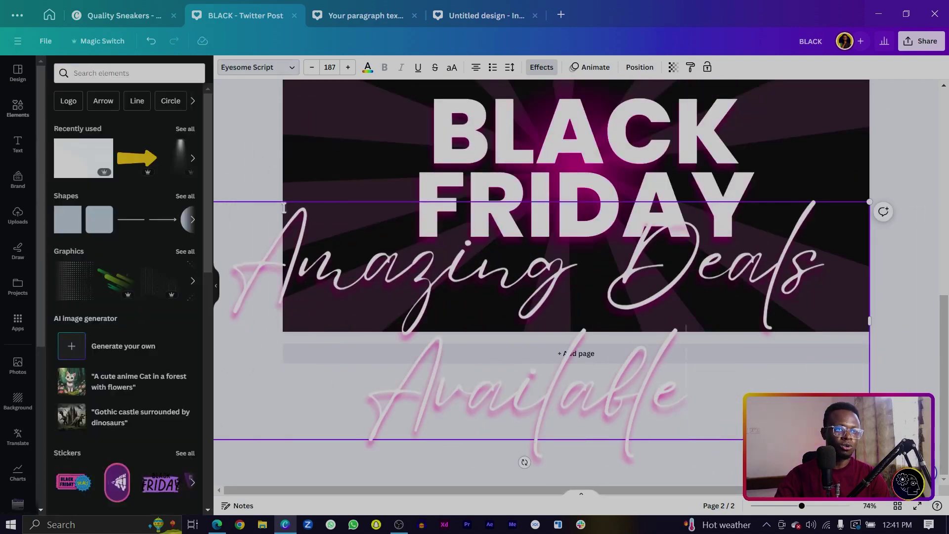
left_click_drag(844, 290, 471, 290)
left_click(288, 103)
scroll(336, 295, "down", 2)
left_click_drag(416, 345, 583, 259)
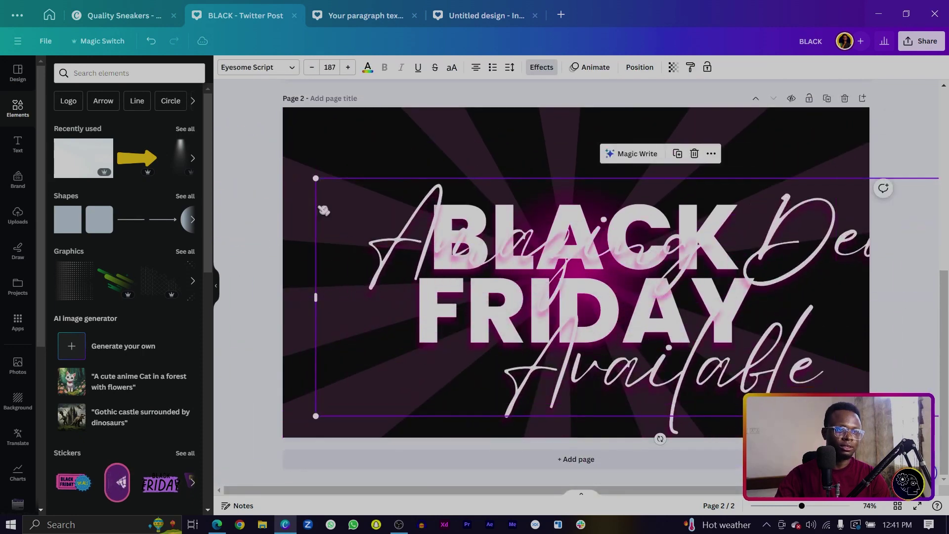
left_click_drag(317, 179, 415, 301)
left_click(252, 260)
left_click_drag(517, 295, 503, 357)
left_click_drag(560, 365, 544, 352)
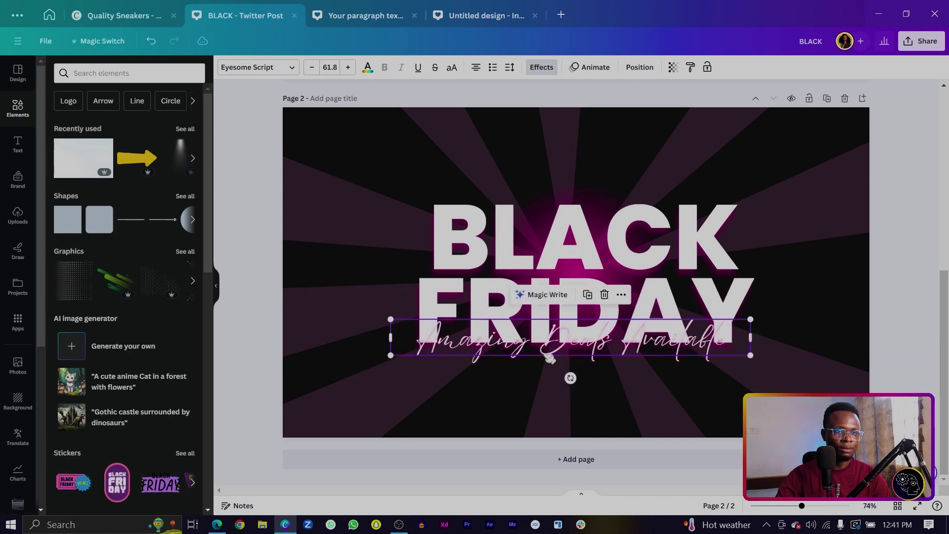
Change the tagline's shadow to black with blur 0 and a higher transparency value, and nudge the tagline slightly down and right
left_click(544, 67)
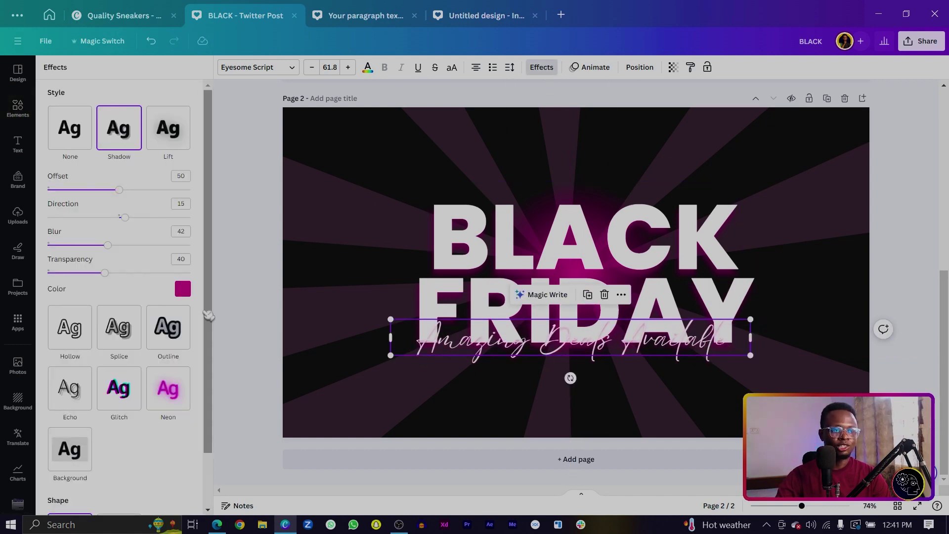
left_click(182, 289)
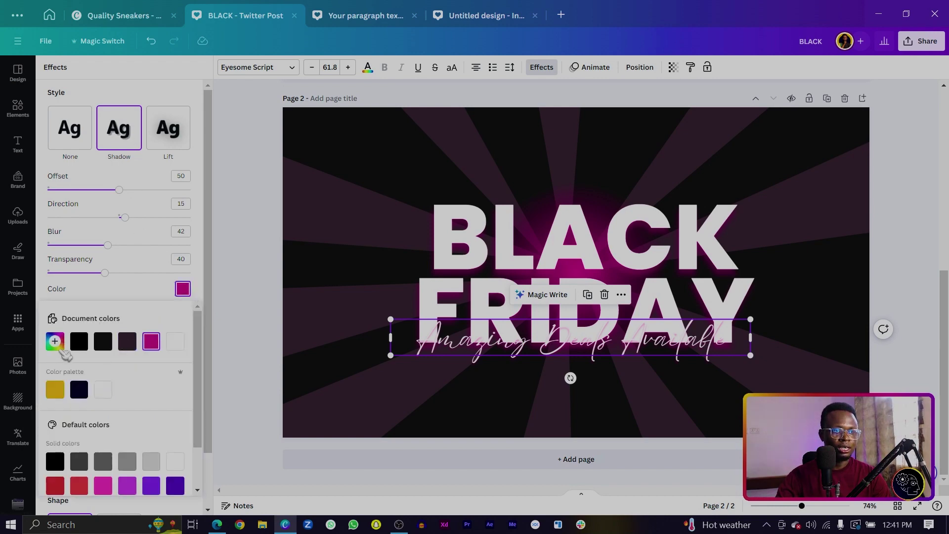
left_click(80, 345)
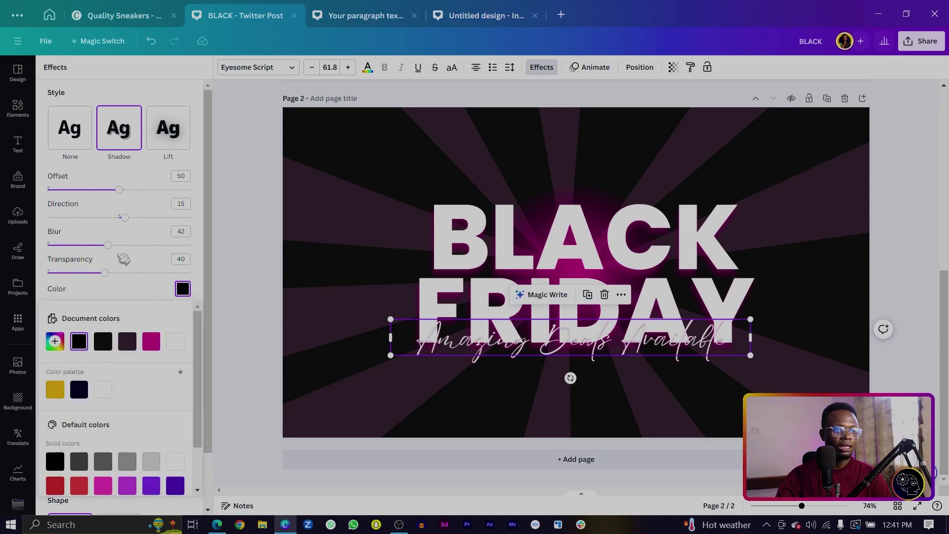
left_click_drag(110, 245, 56, 244)
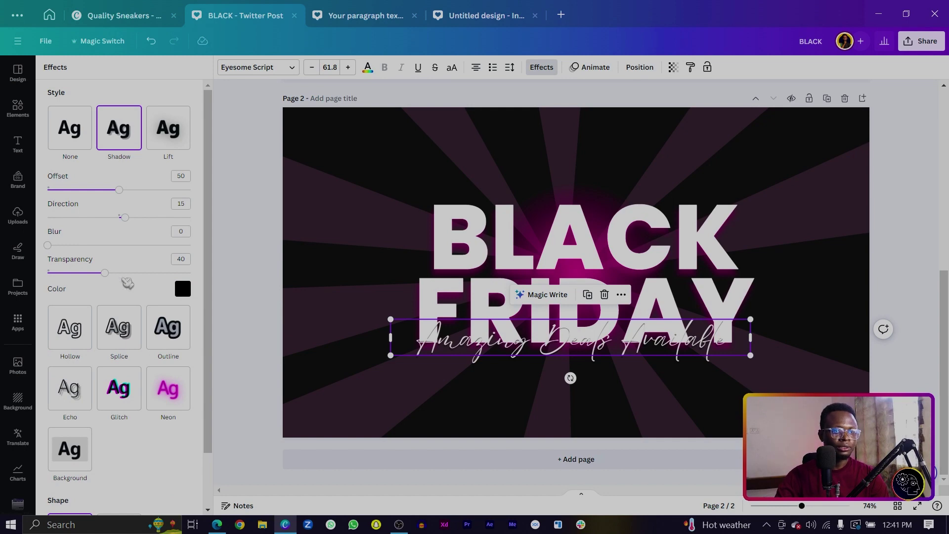
left_click_drag(107, 276, 223, 291)
mouse_move(480, 339)
left_mouse_down()
mouse_move(511, 340)
mouse_move(487, 343)
left_mouse_up()
Duplicate the upper-left ray, recolour the copy magenta and shrink it to a small wedge beside the B of BLACK
left_click(296, 204)
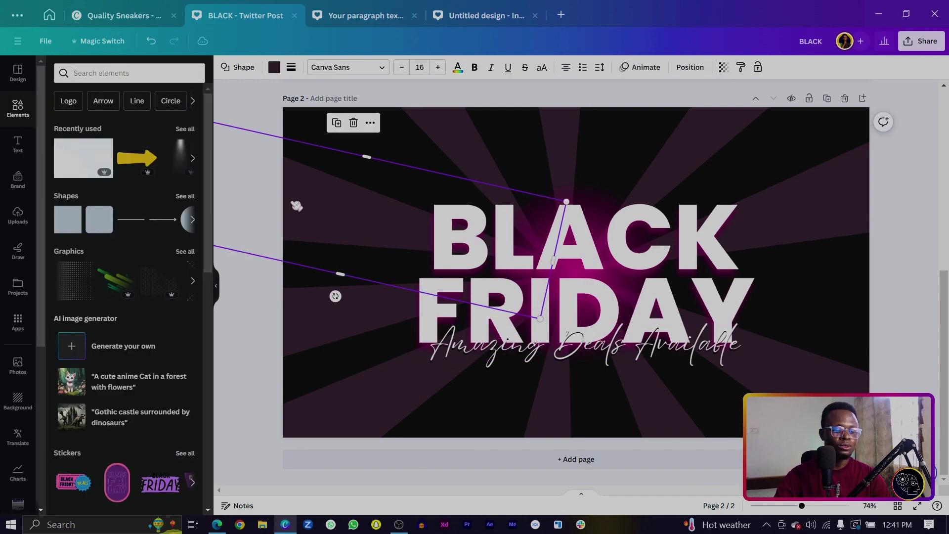
key("ctrl+d")
left_click_drag(296, 204, 408, 192)
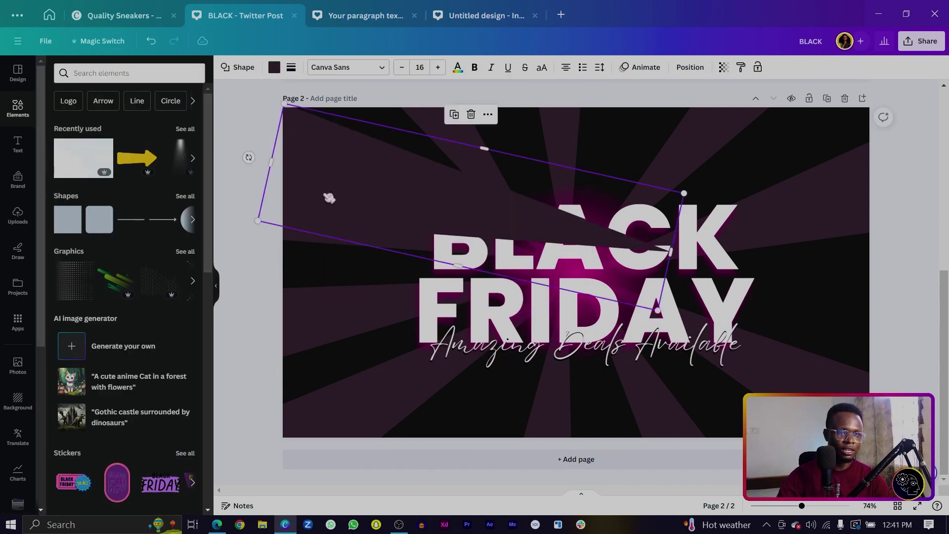
left_click(274, 67)
left_click(184, 127)
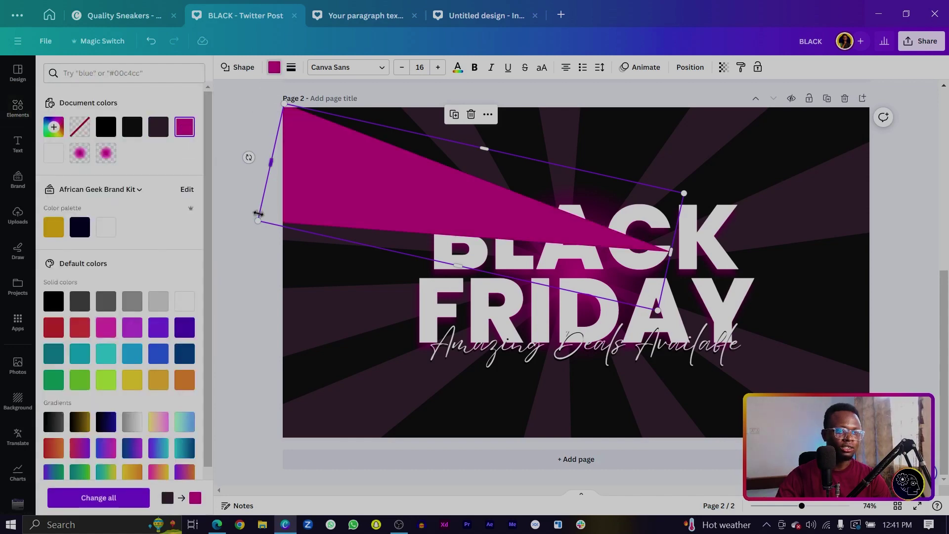
left_click_drag(258, 216, 354, 67)
Duplicate the magenta wedge and place the copy above the K of BLACK, rotated so its tip points towards the heading
key("ctrl+d")
left_click_drag(702, 168, 689, 156)
left_click_drag(743, 171, 769, 191)
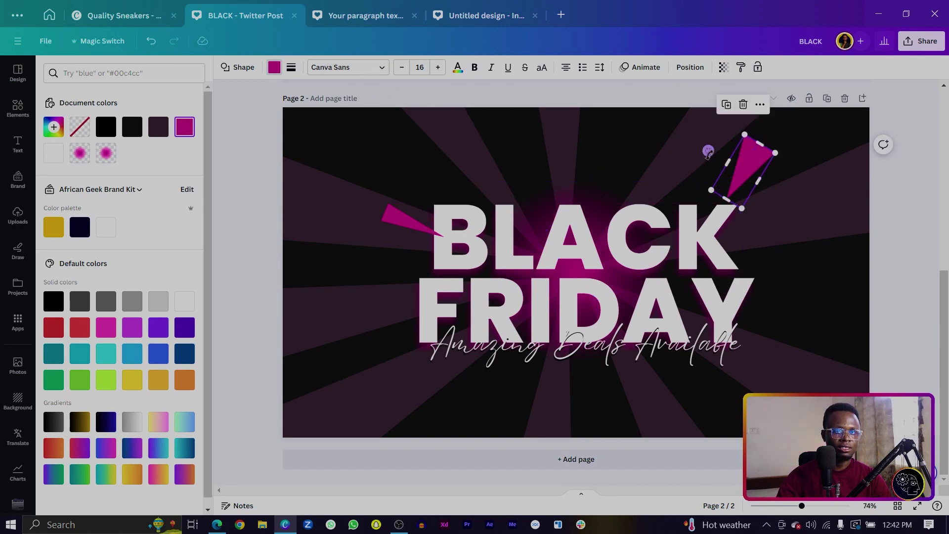
left_click_drag(706, 149, 713, 136)
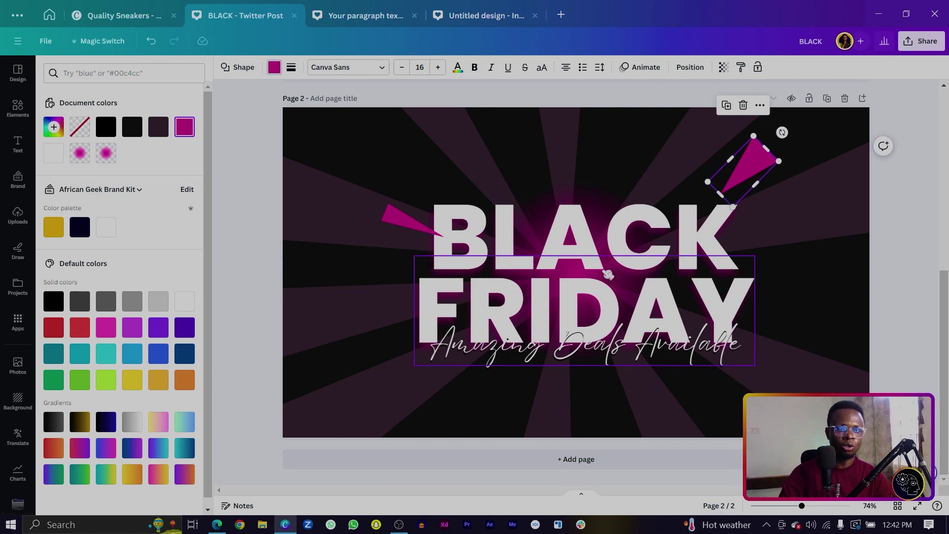
left_click_drag(782, 132, 790, 140)
Duplicate the upper-right wedge and place the copy below the end of the tagline, rotated so its tip points up at the heading
key("ctrl+d")
left_click_drag(769, 177, 761, 393)
left_click_drag(786, 363, 785, 426)
left_click_drag(752, 383, 752, 384)
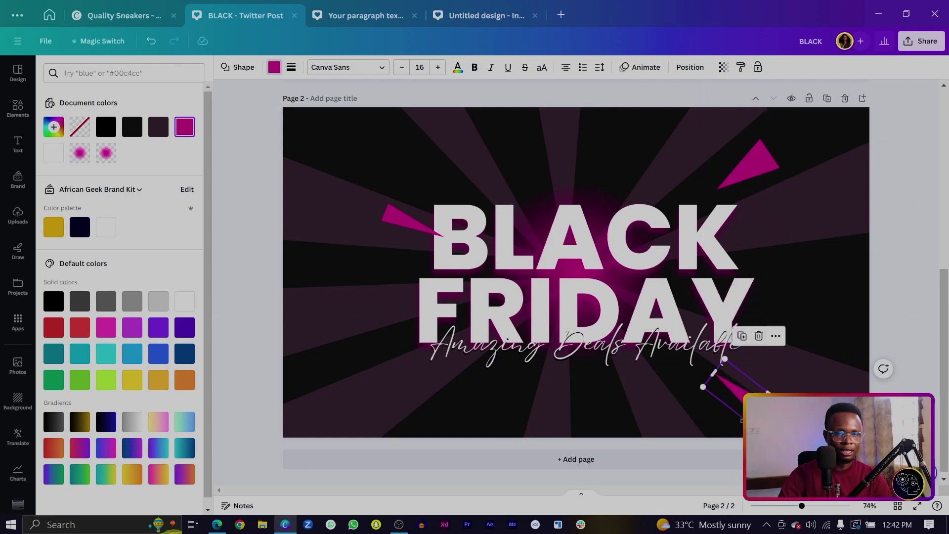
Duplicate the lower-right wedge and place a smaller copy beside the F of FRIDAY, rotated so its tip points at the heading
key("ctrl+d")
left_click_drag(774, 421, 433, 366)
left_click_drag(484, 402, 360, 410)
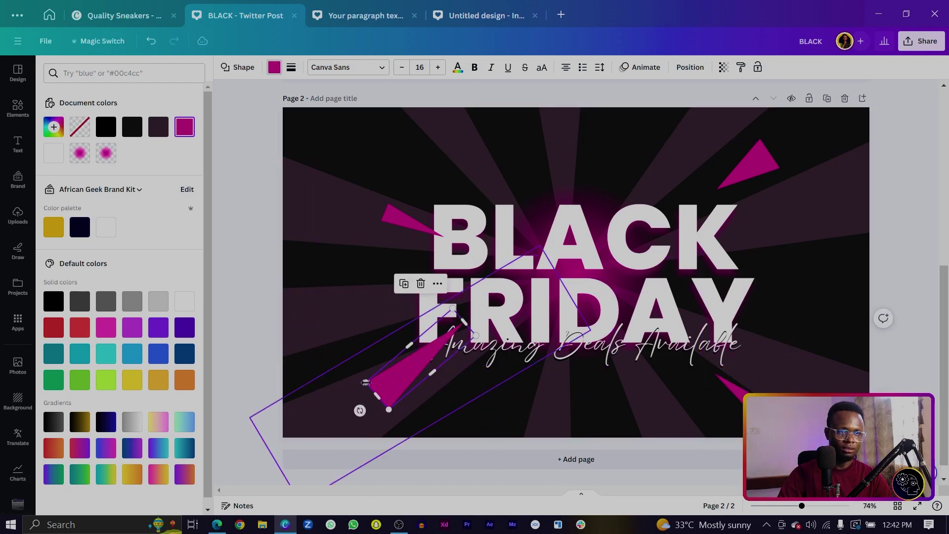
left_click_drag(398, 377, 372, 361)
left_click_drag(363, 394, 422, 284)
Add two more magenta wedge copies, one above the A of BLACK and one below the tagline, both pointing at the heading
key("ctrl+d")
left_click_drag(415, 306, 555, 170)
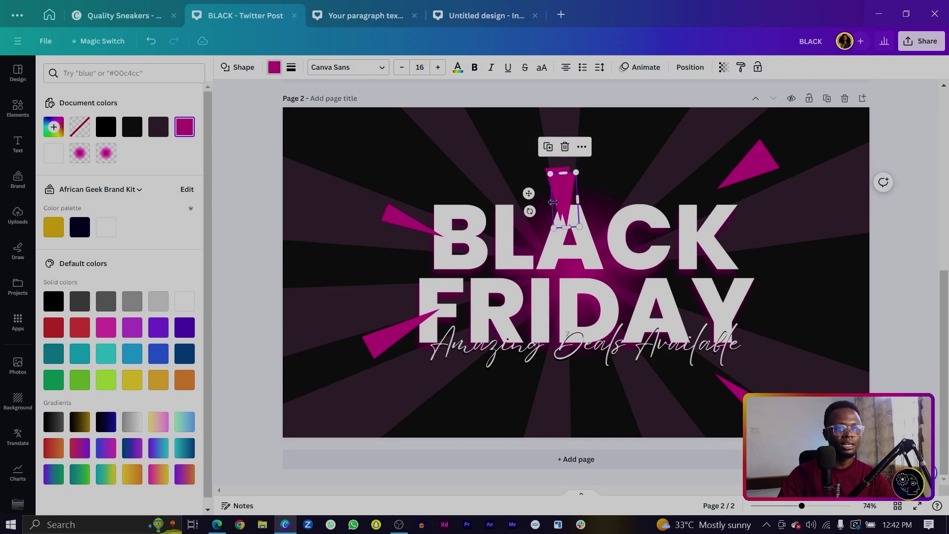
left_click_drag(524, 205, 581, 404)
left_click(246, 358)
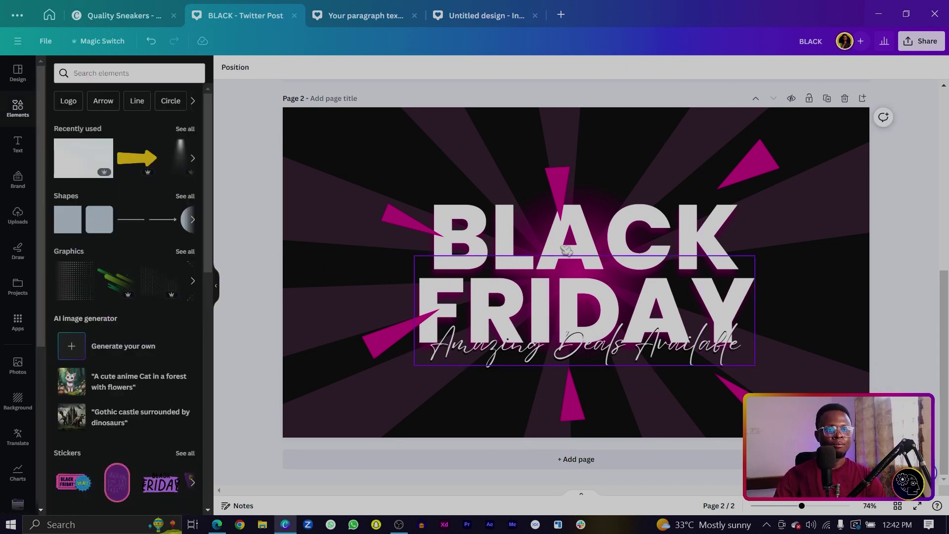
Move the wedge above the A up to the page's upper edge above BL, tilted so its tip points towards the heading
left_click_drag(559, 181, 489, 129)
left_click_drag(486, 80, 478, 83)
left_click(245, 124)
Add a magenta rectangle and resize it into a thin, wide bar centred just above BLACK
key("r")
left_click_drag(579, 257, 579, 186)
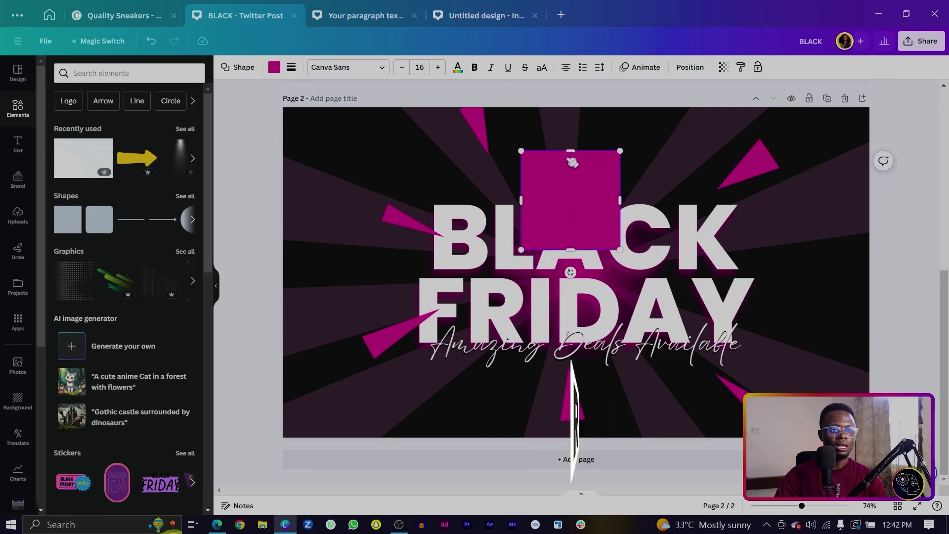
left_click_drag(571, 151, 569, 223)
left_click_drag(580, 272, 581, 219)
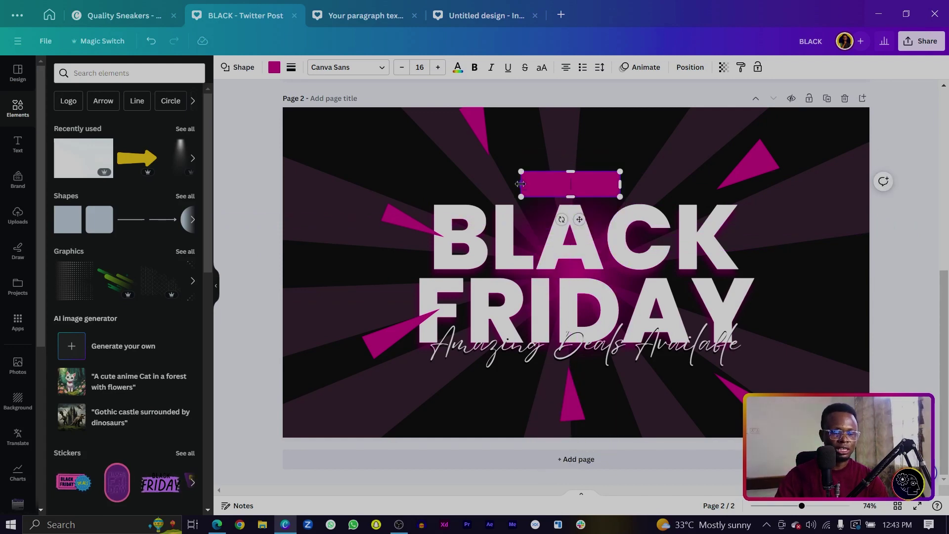
left_click_drag(520, 184, 459, 181)
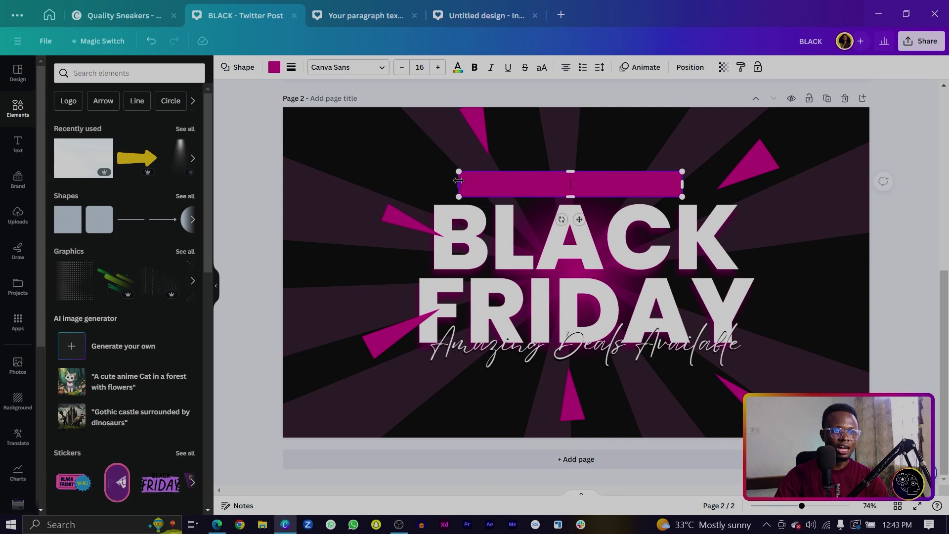
Set the magenta bar's corner rounding to 55
left_click(292, 68)
left_click_drag(294, 160, 374, 174)
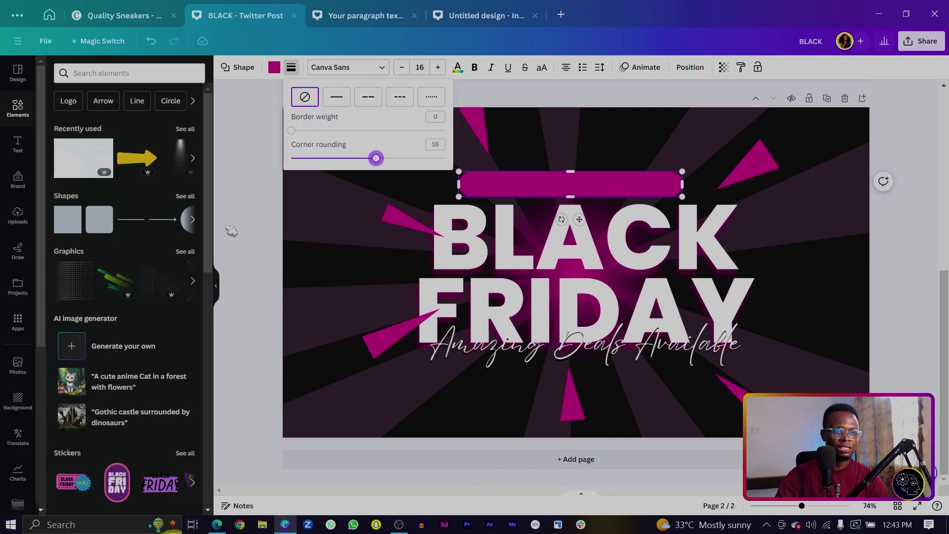
left_click(261, 253)
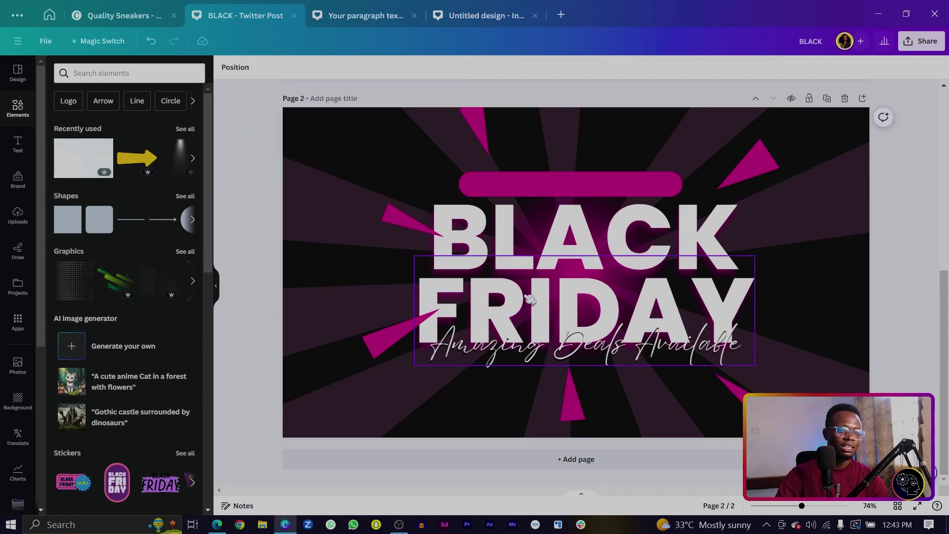
Add a text box centred on the magenta bar and set its font to Poppins Regular
key("t")
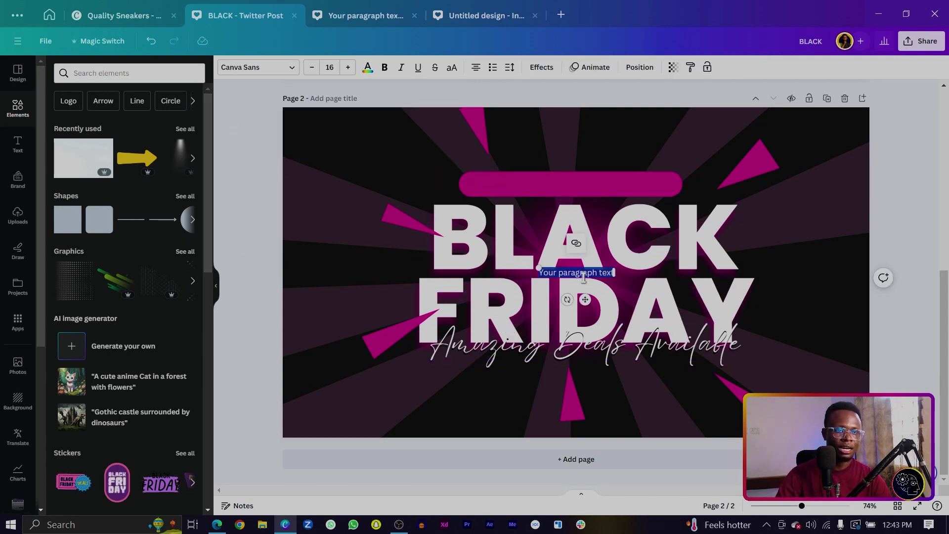
left_click_drag(585, 299, 581, 209)
left_click(265, 66)
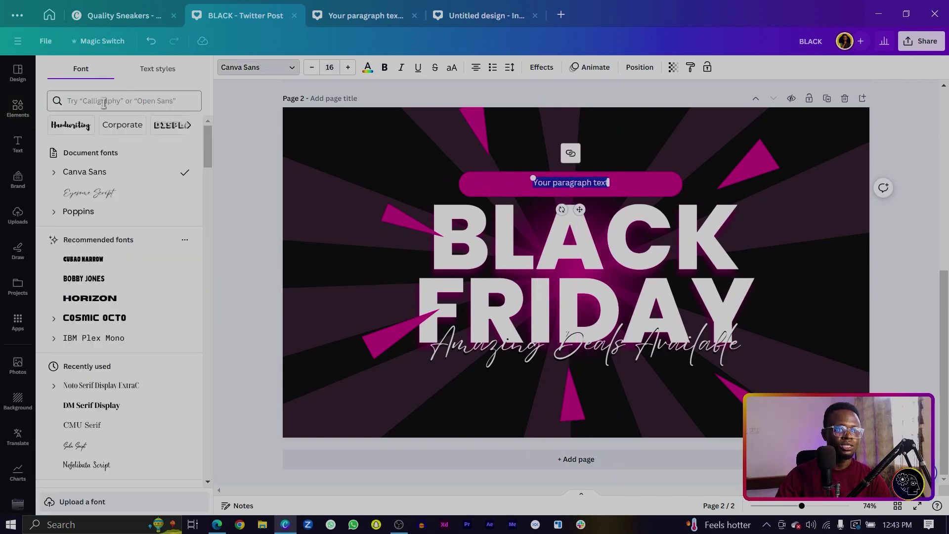
left_click(60, 218)
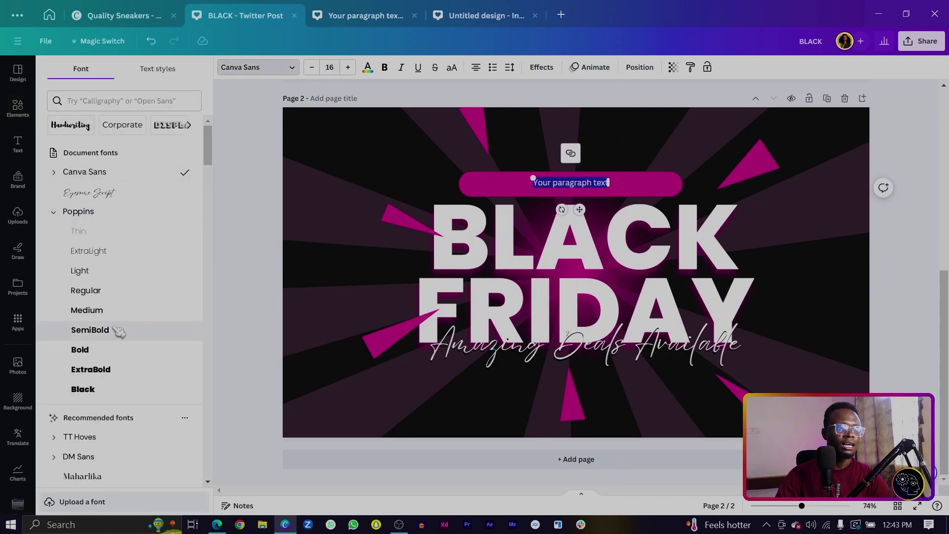
left_click(180, 297)
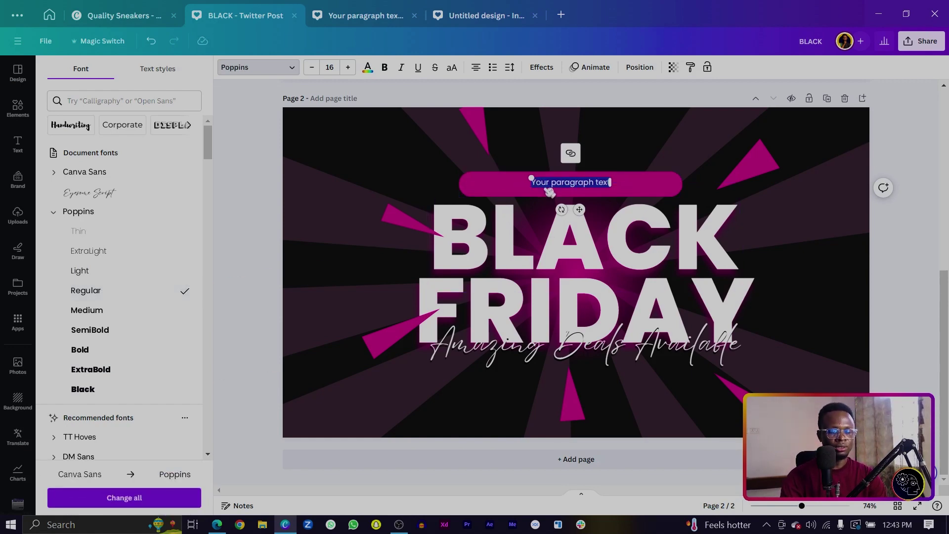
Replace the placeholder text on the bar with "up to 50% discount" and make it all uppercase
type("up to")
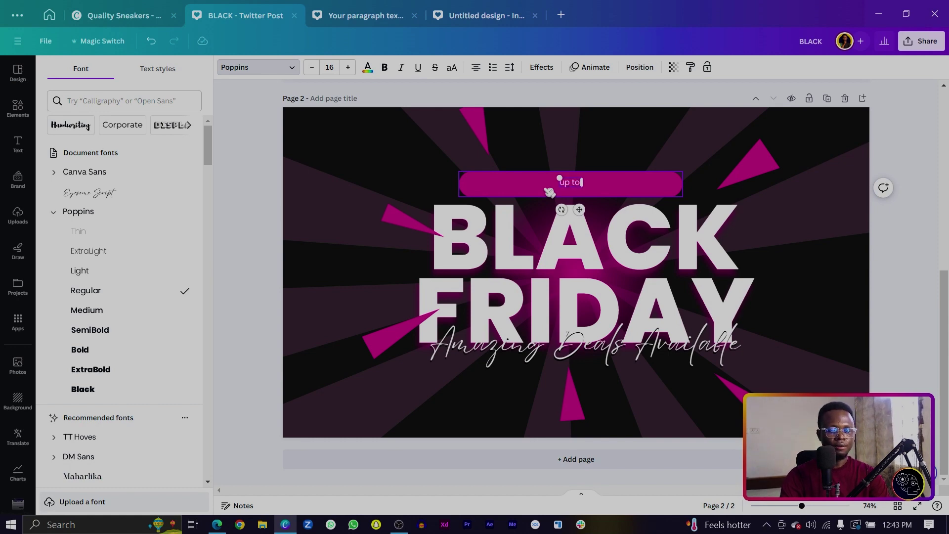
type(" 50% discount")
key("ctrl+a")
left_click(452, 67)
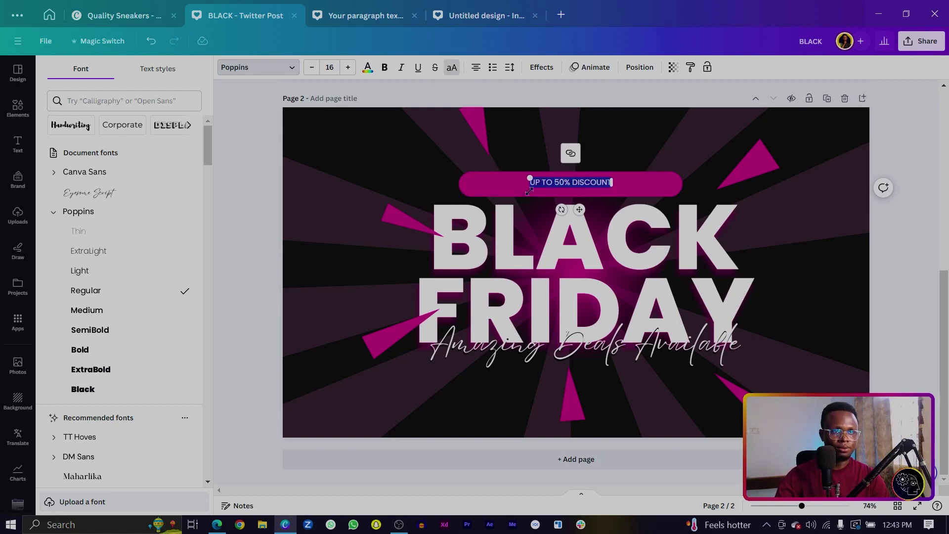
Enlarge the discount text to size 31.3, centre it on the magenta bar and narrow the bar to fit the text
left_click_drag(527, 176, 491, 174)
left_click(277, 154)
left_click(576, 189)
left_click_drag(575, 190, 575, 191)
left_click(480, 187)
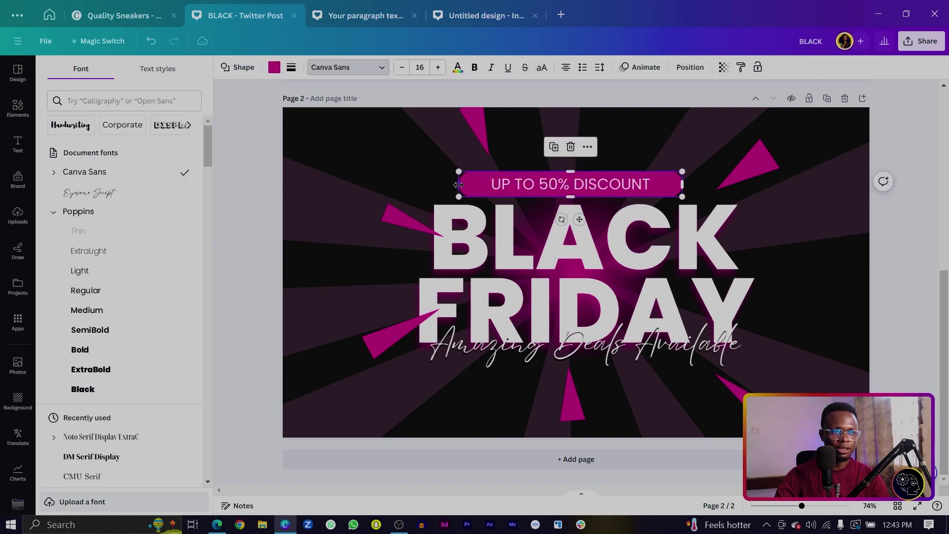
left_click_drag(459, 184, 471, 187)
Apply a Shadow effect in black to the discount text
left_click(591, 189)
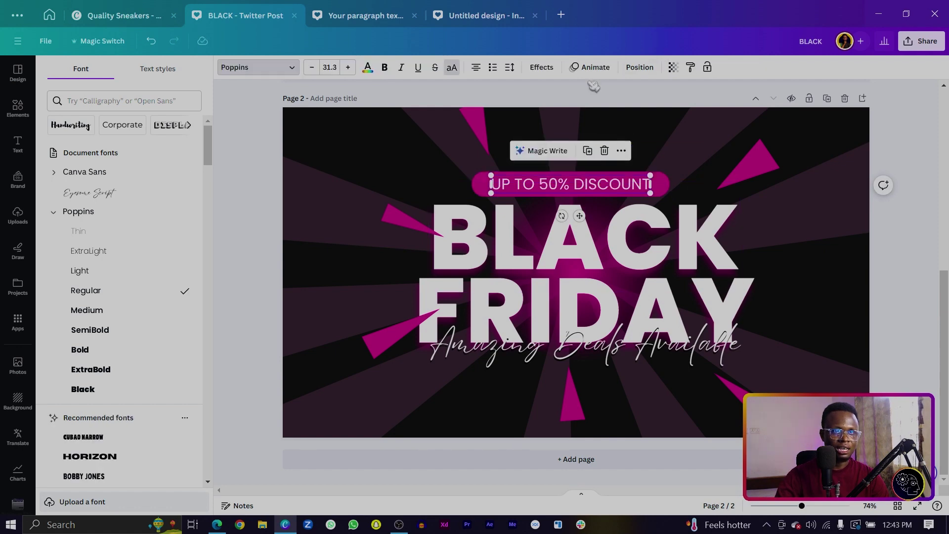
left_click(548, 71)
left_click(119, 128)
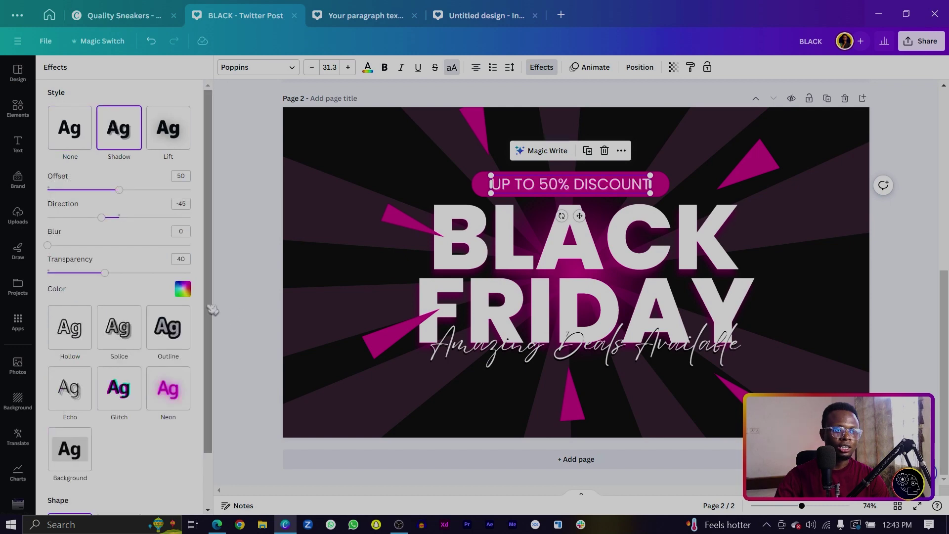
left_click(182, 288)
left_click(80, 342)
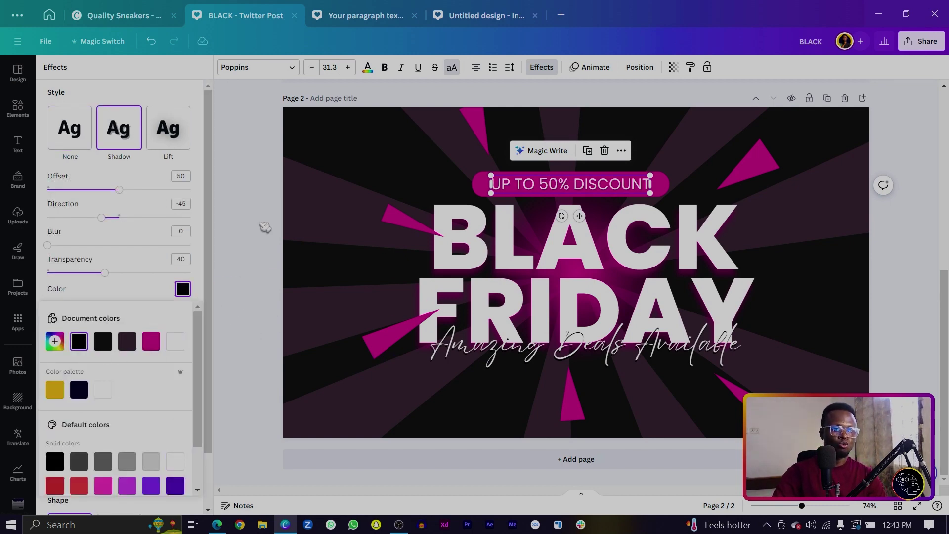
key("Escape")
Add the recently used halftone dot graphic to page 2, place it in the upper-right corner and recolour it magenta
scroll(265, 227, "up", 7)
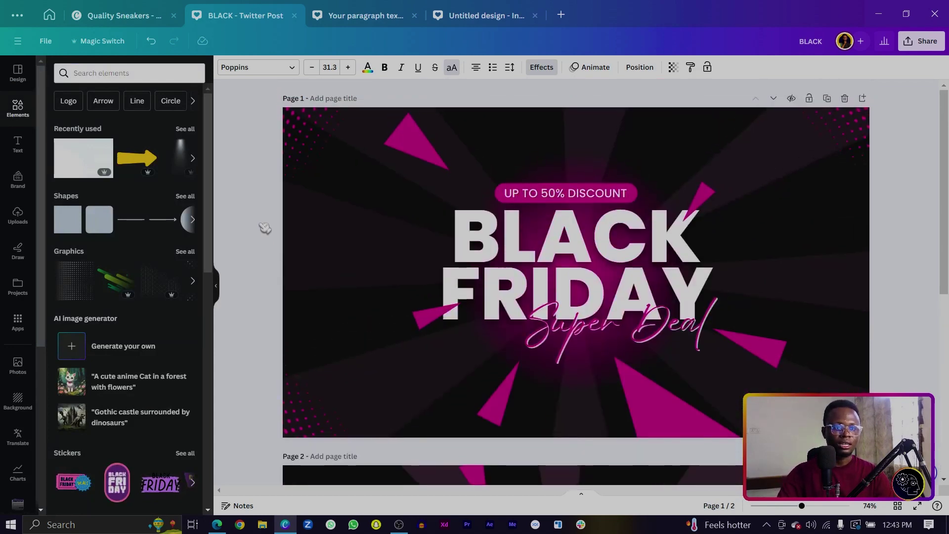
scroll(265, 227, "down", 7)
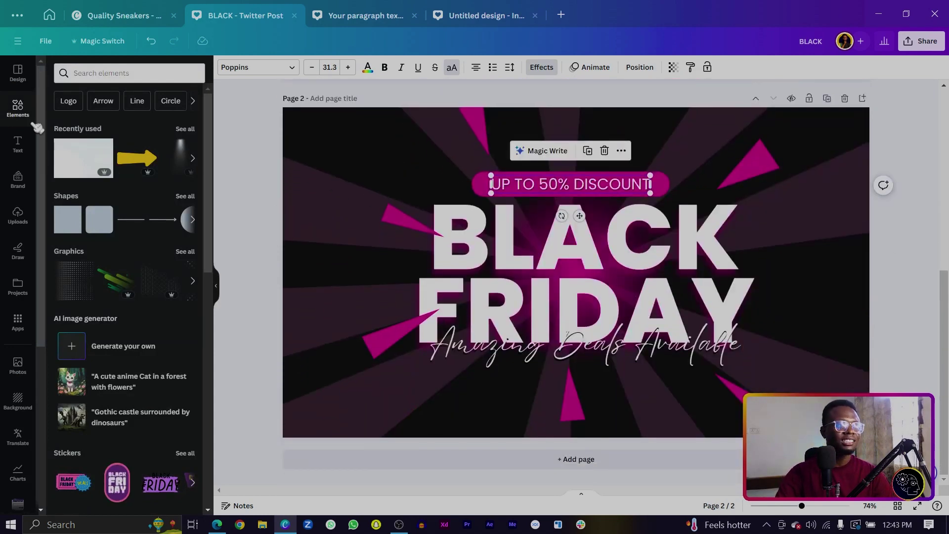
left_click(185, 129)
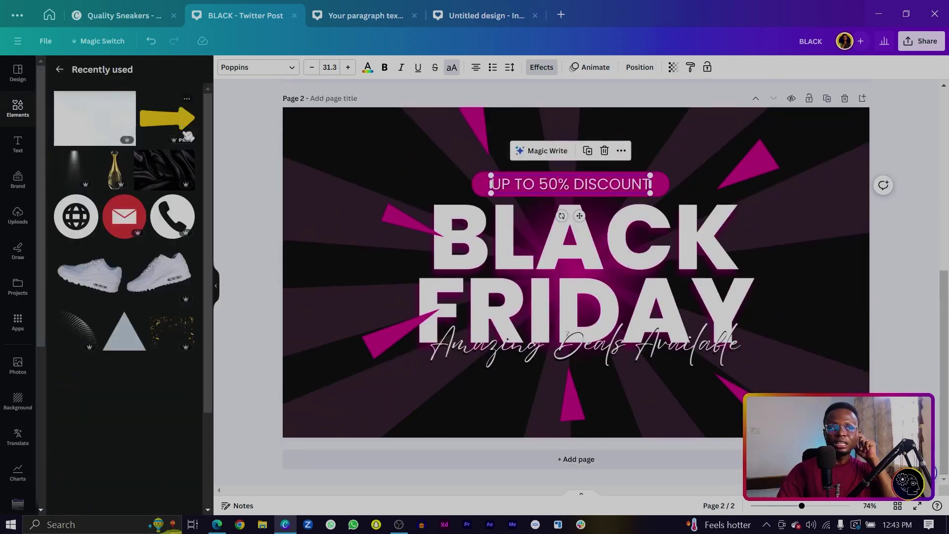
left_click(90, 317)
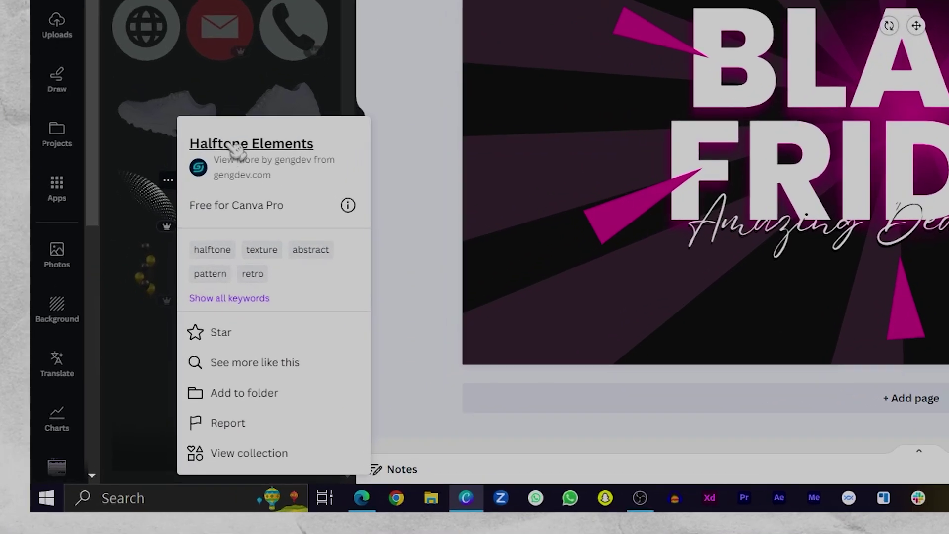
left_click(139, 211)
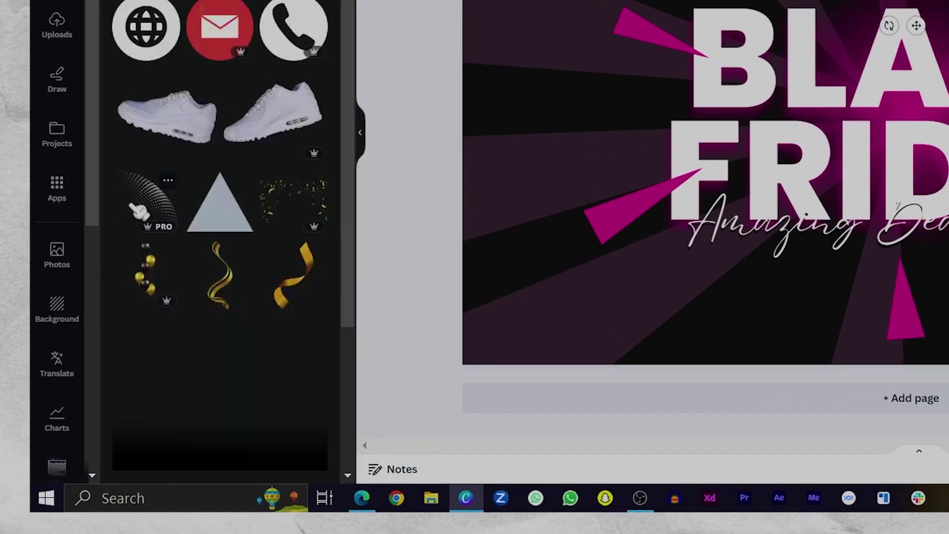
left_click(132, 206)
left_click_drag(596, 310, 841, 187)
left_click(346, 69)
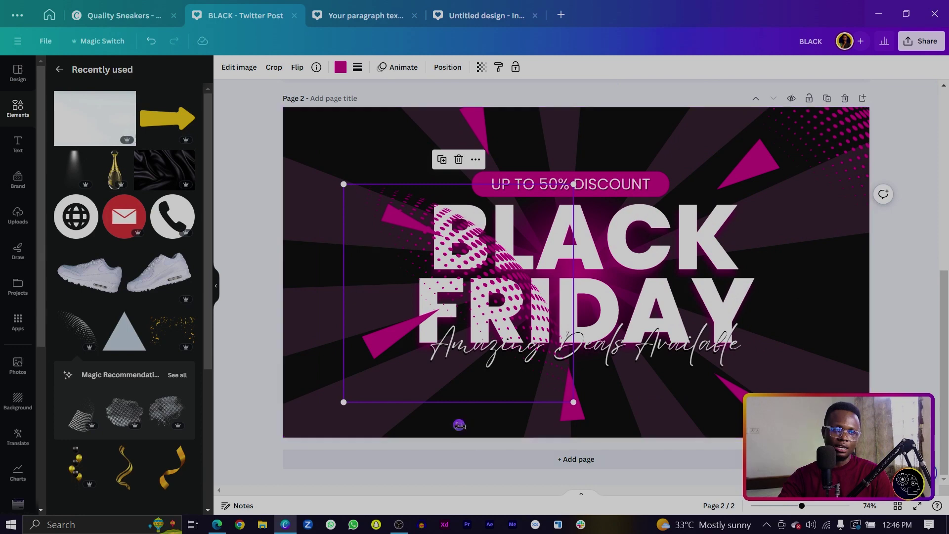
Rotate the halftone copy to face the opposite way and place it in the page's lower-left corner
left_click_drag(459, 425, 479, 157)
left_click_drag(451, 288, 308, 397)
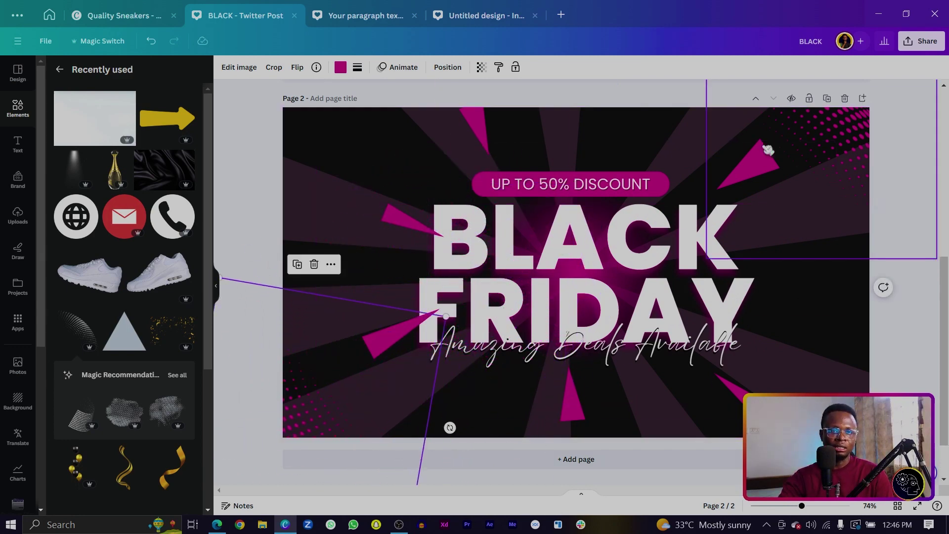